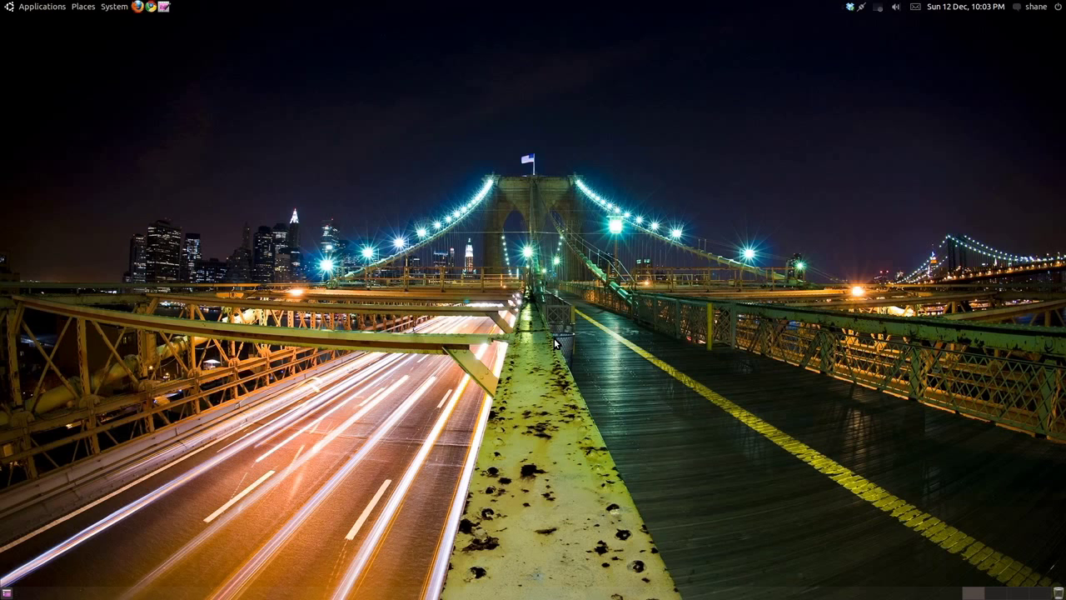
- Set the desktop's visual effects to Normal in the Appearance preferences and keep the new settings
left_click(112, 8)
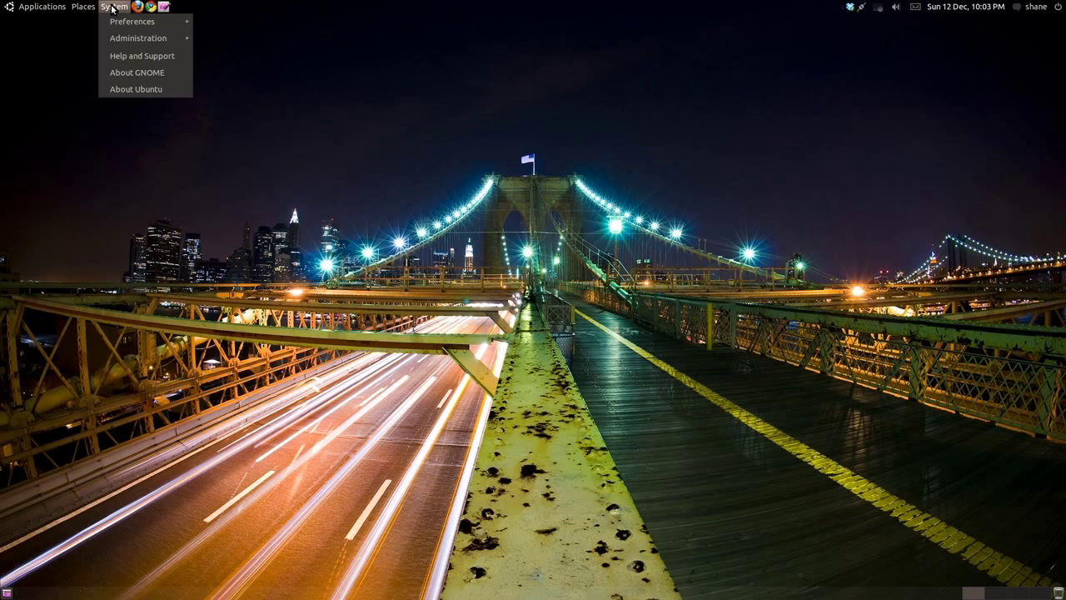
mouse_move(114, 22)
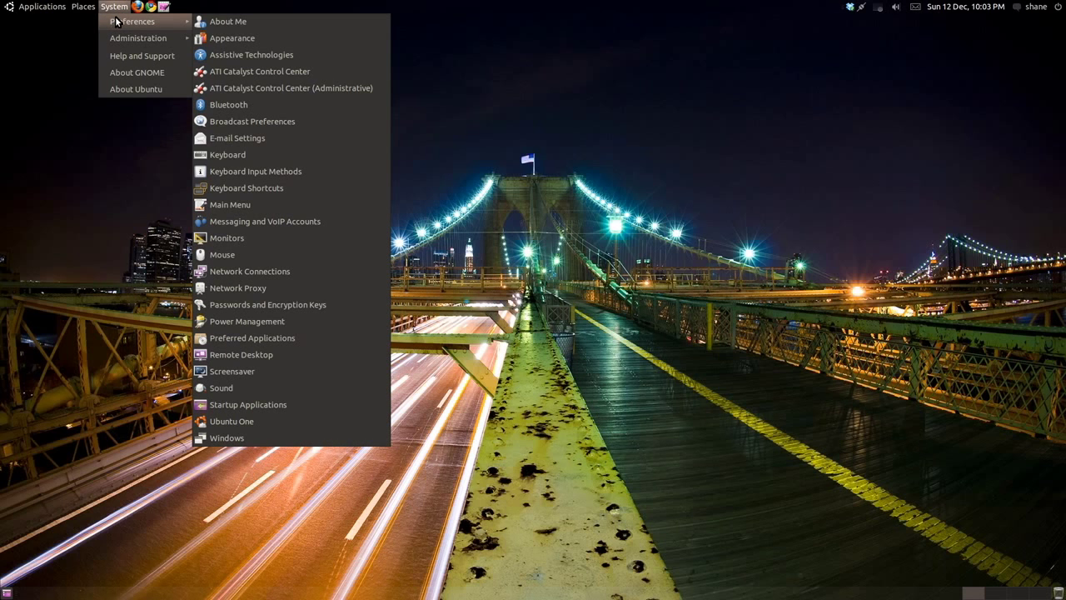
left_click(224, 38)
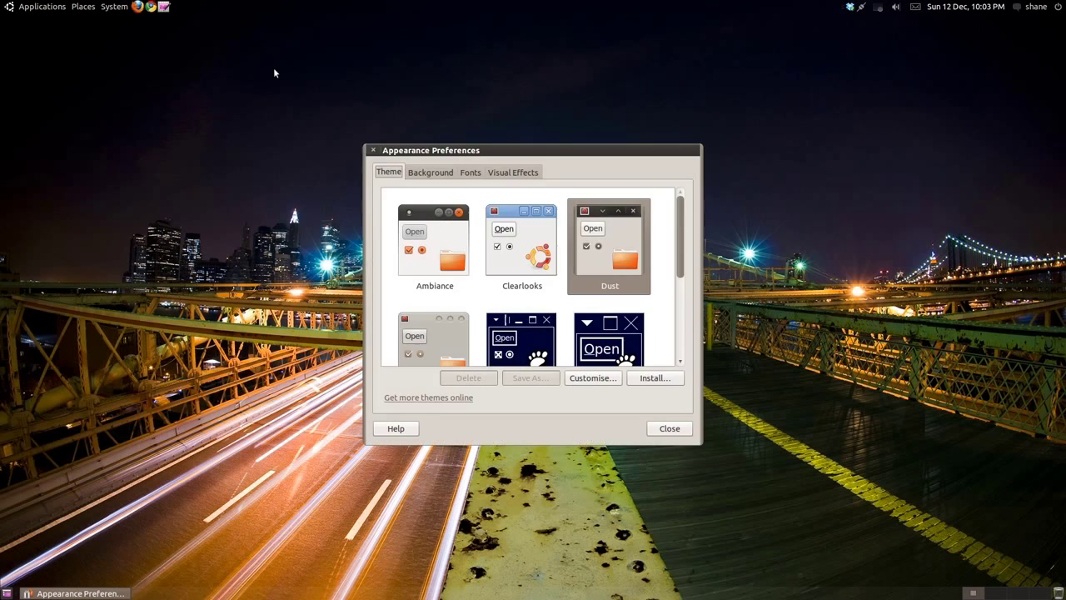
left_click(526, 175)
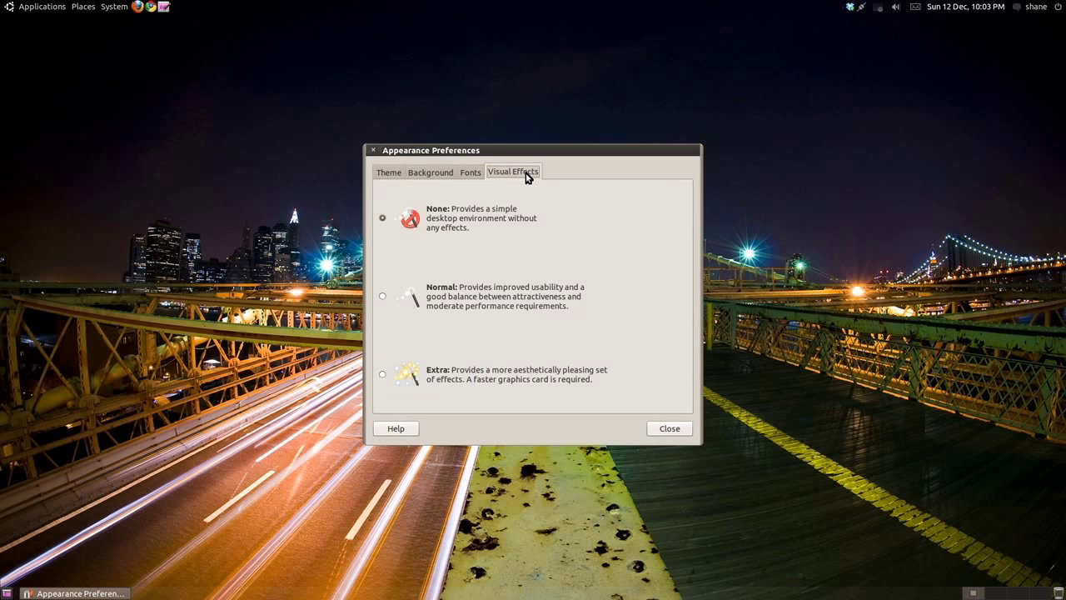
left_click(383, 298)
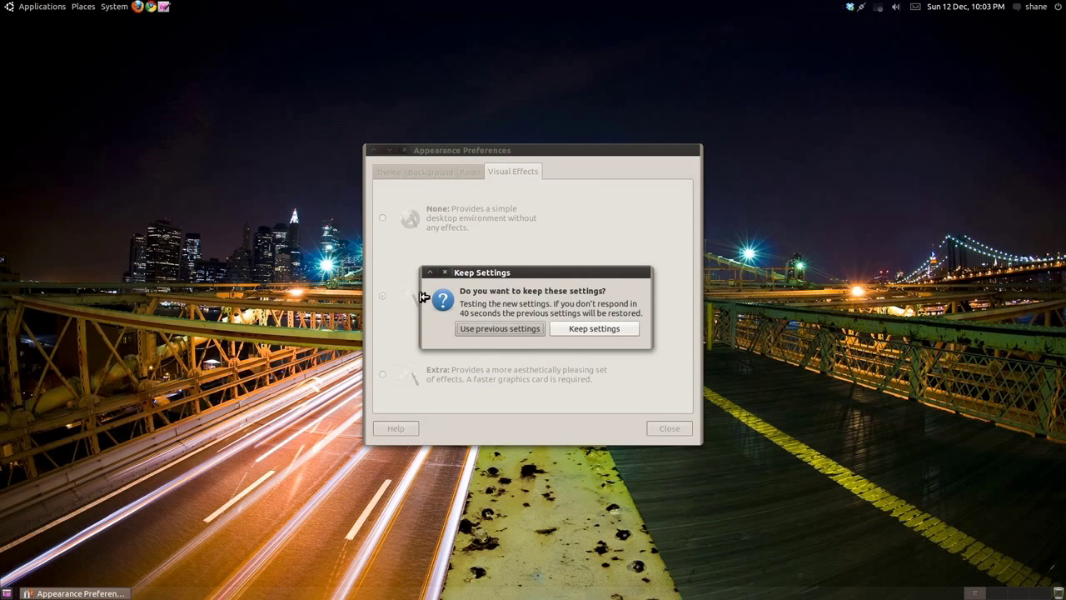
left_click(574, 330)
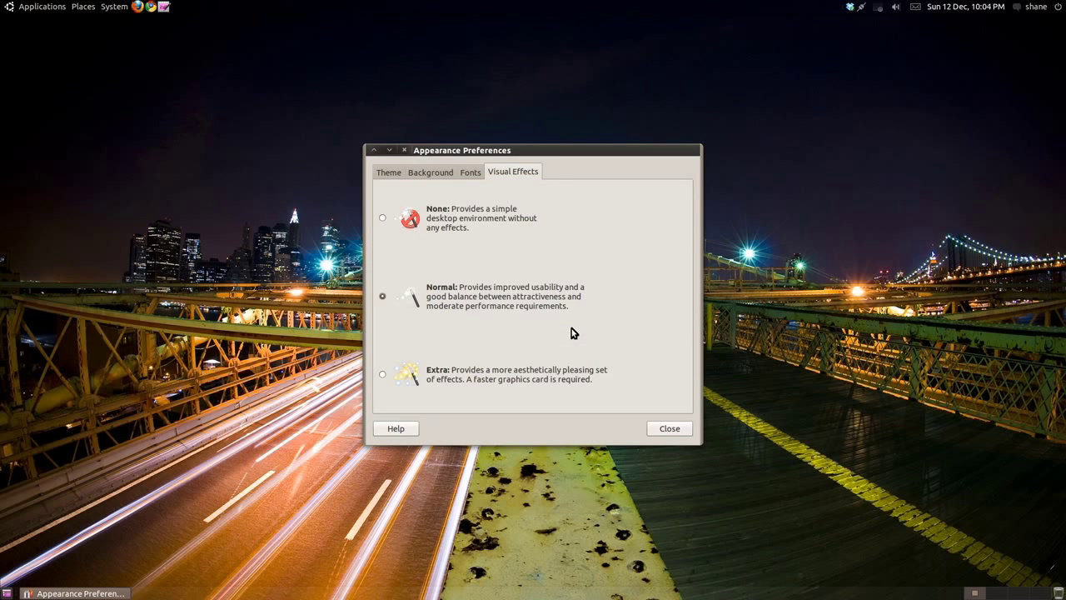
left_click(664, 428)
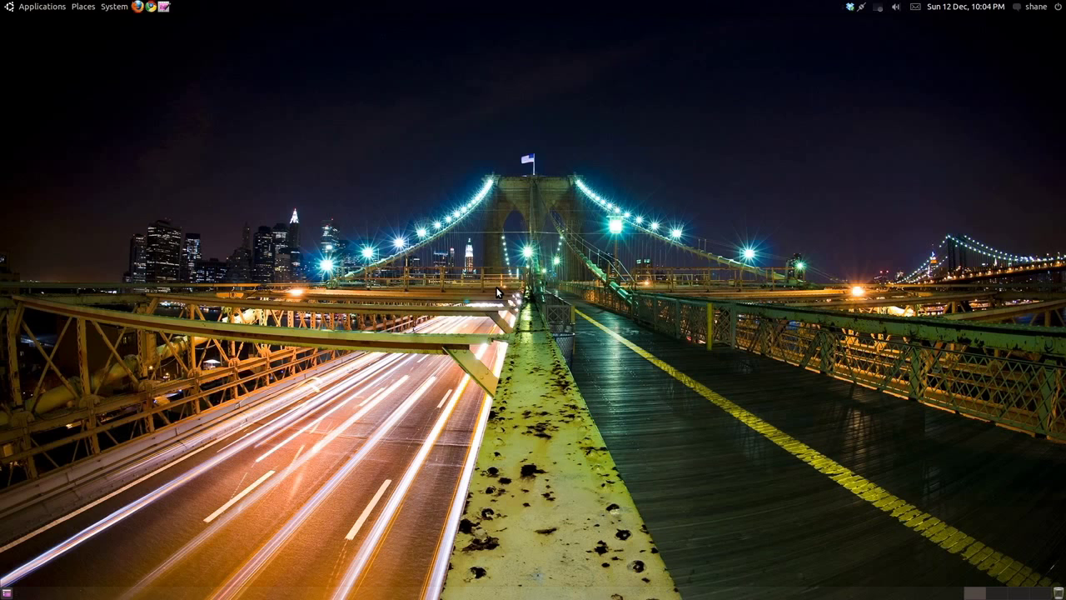
- Open Ubuntu Software Centre, search for "compiz" and select the Compiz entry to check it
left_click(37, 7)
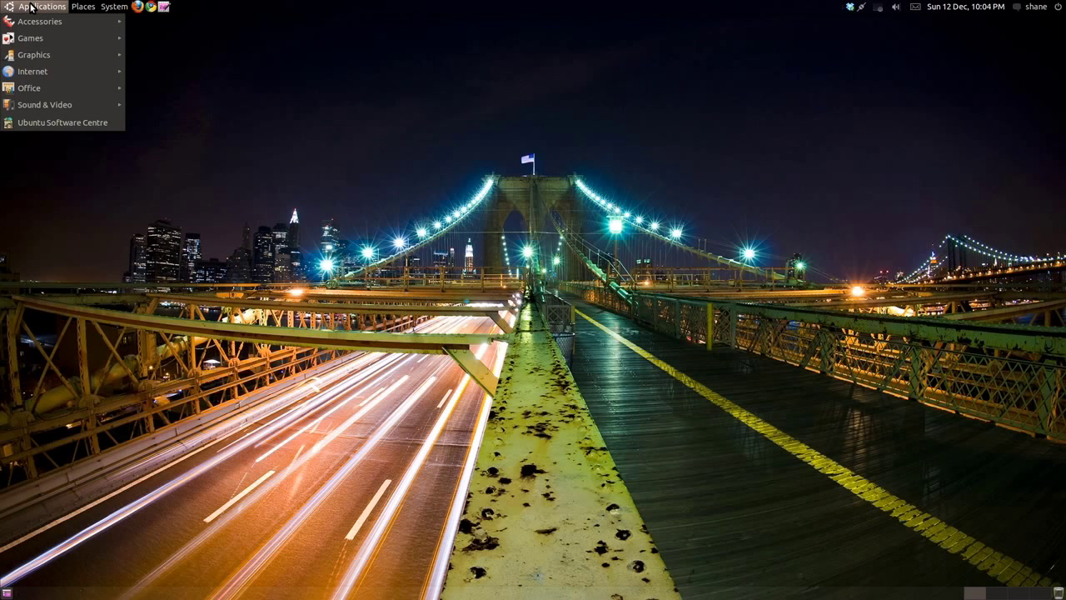
left_click(36, 121)
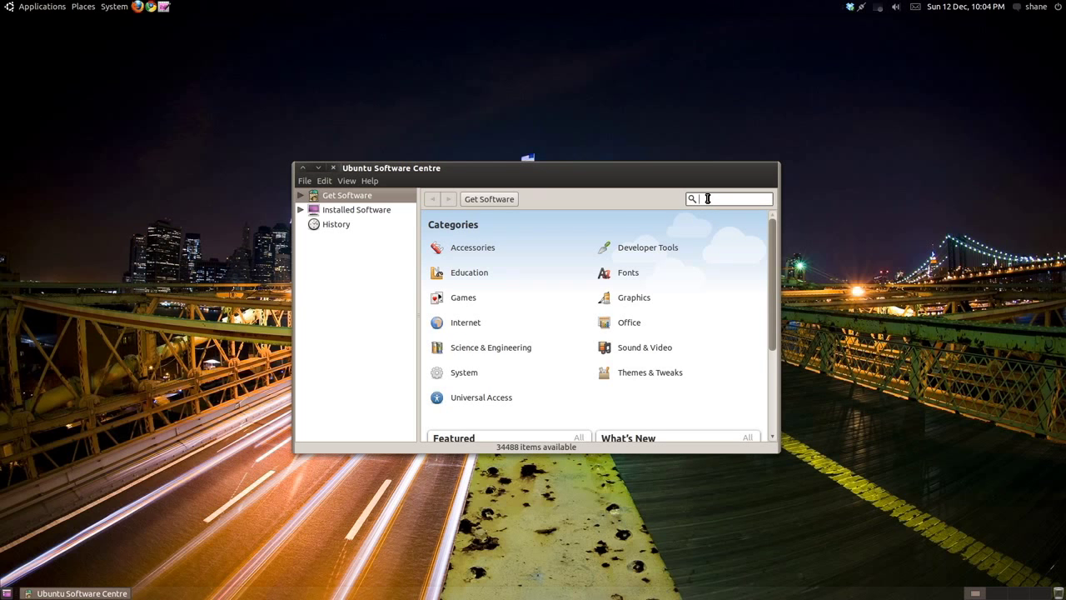
left_click(708, 198)
type("compiz")
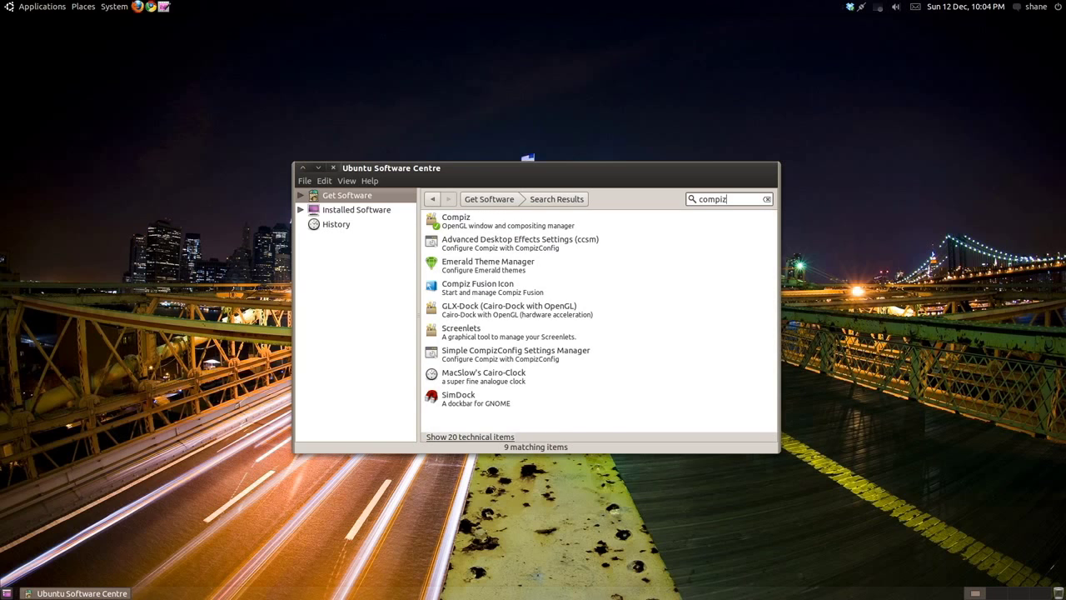
left_click(510, 222)
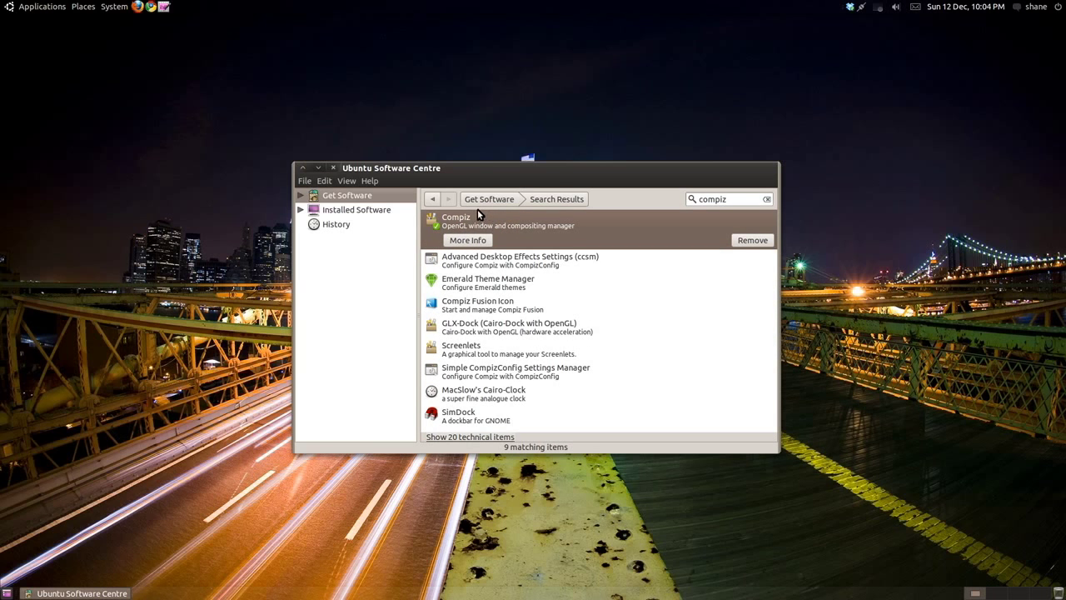
- Install Advanced Desktop Effects Settings (ccsm), authenticating with the account password, and close the Software Centre
left_click(510, 259)
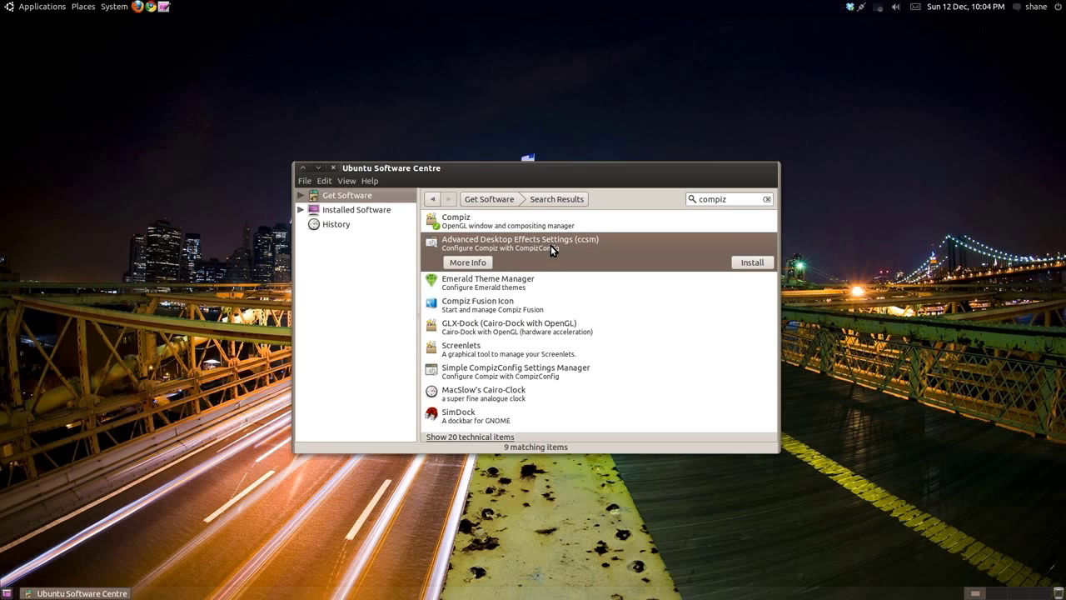
left_click(754, 261)
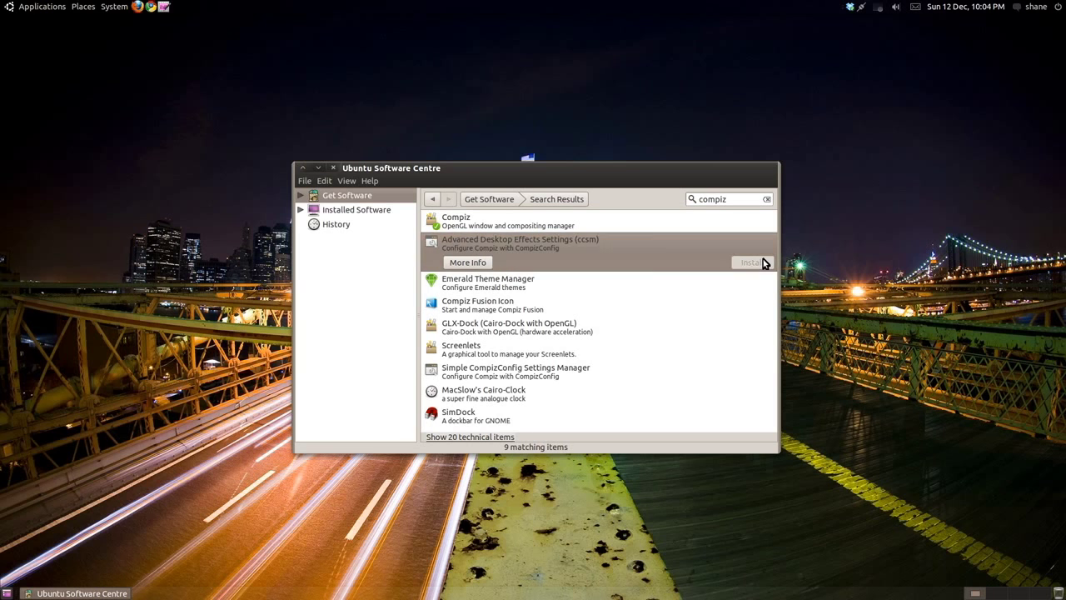
type("••••••")
key("Return")
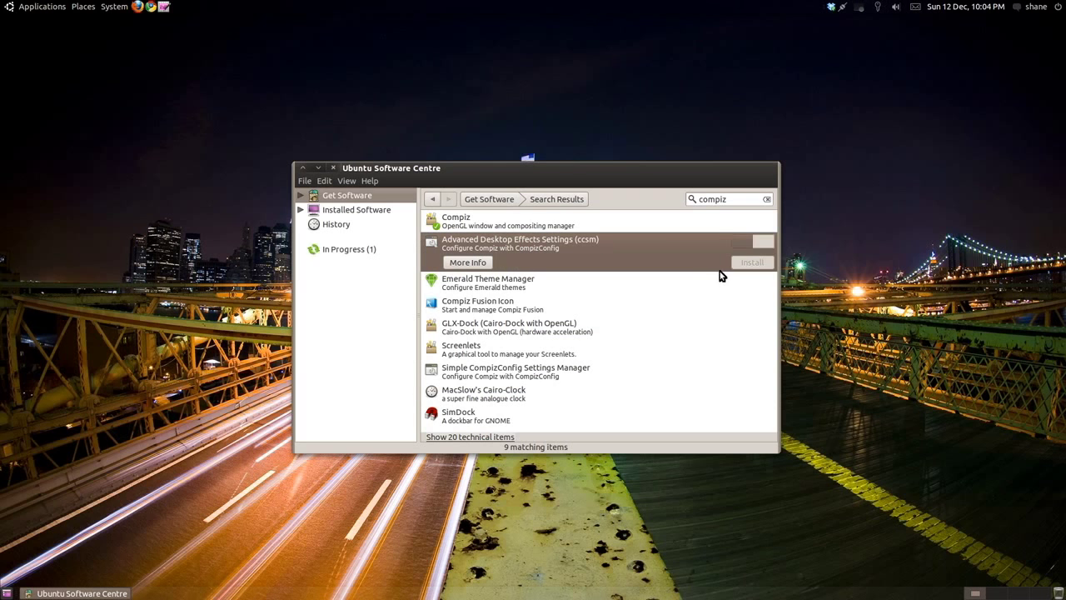
left_click(333, 167)
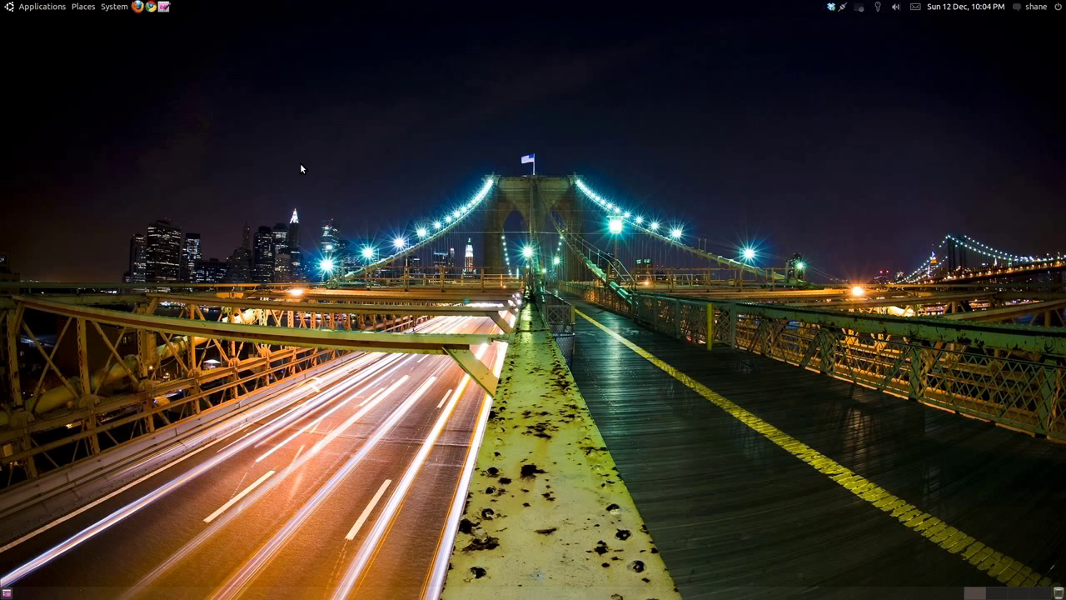
- Open CompizConfig Settings Manager and move its window towards the middle of the desktop
left_click(112, 7)
mouse_move(116, 22)
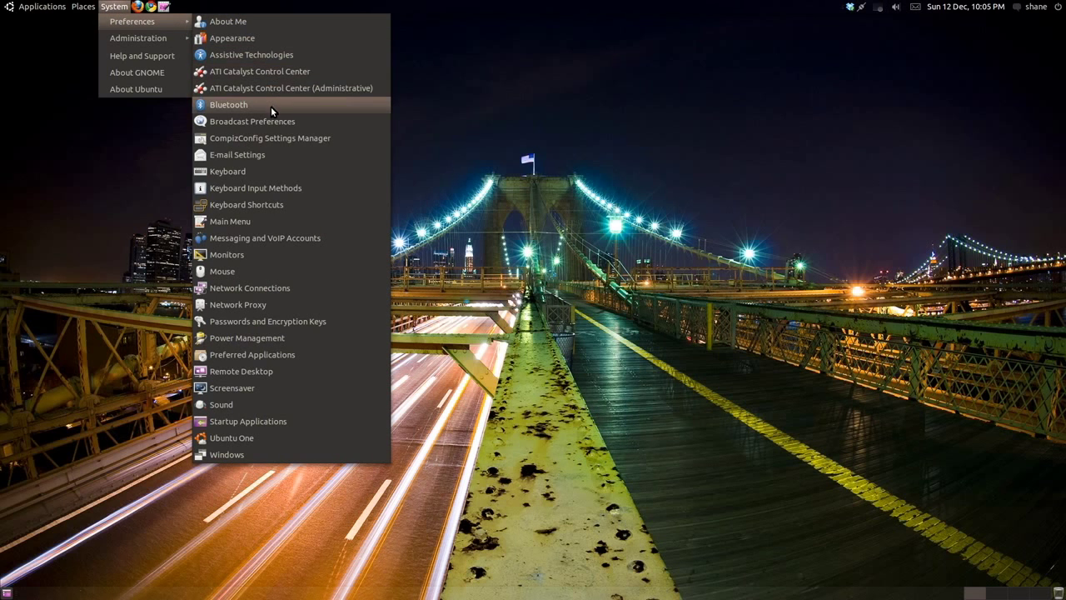
left_click(268, 138)
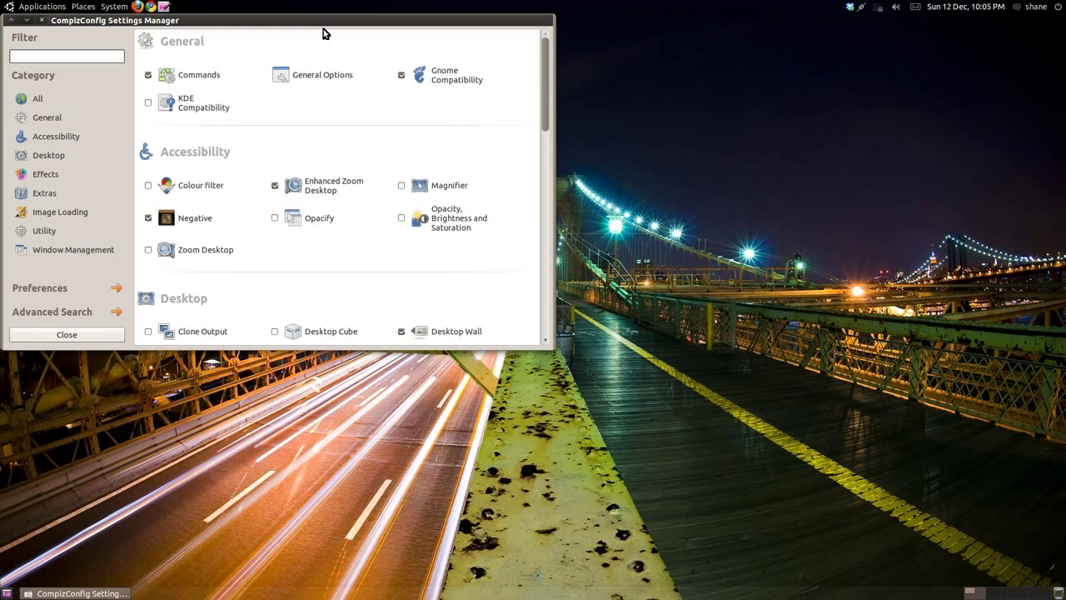
left_click_drag(316, 20, 623, 114)
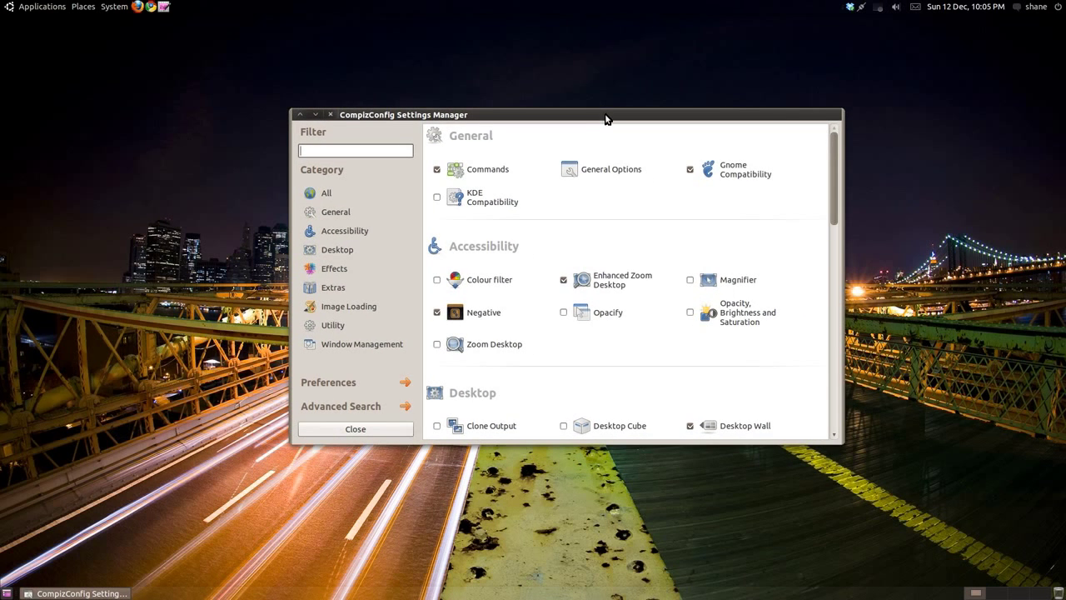
- Enable the Desktop Cube plugin, disabling Desktop Wall in its place, and enable Rotate Cube
scroll(631, 242, "down", 4)
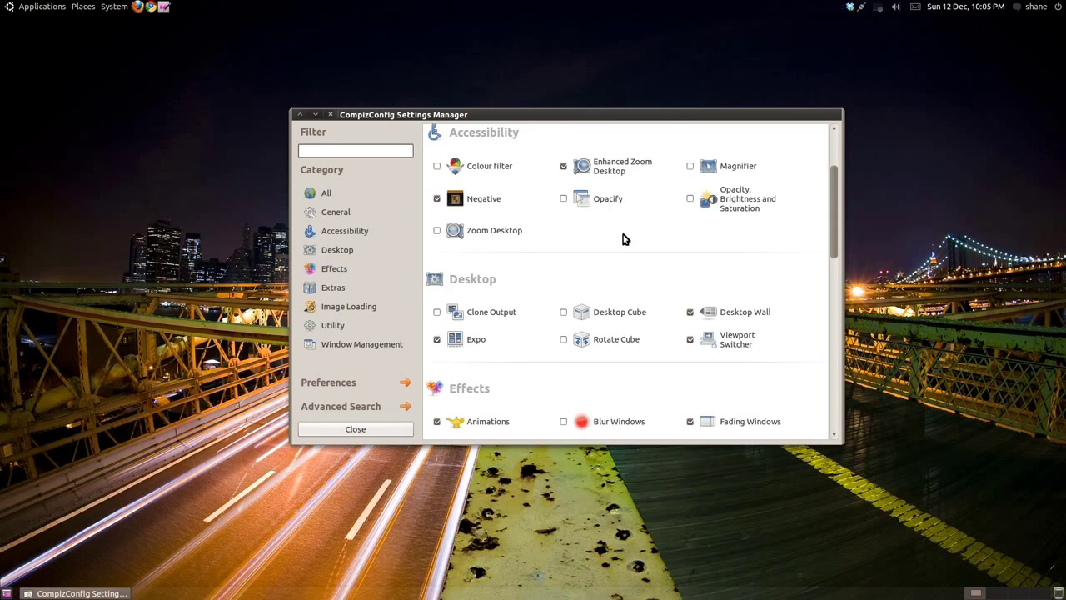
left_click(565, 277)
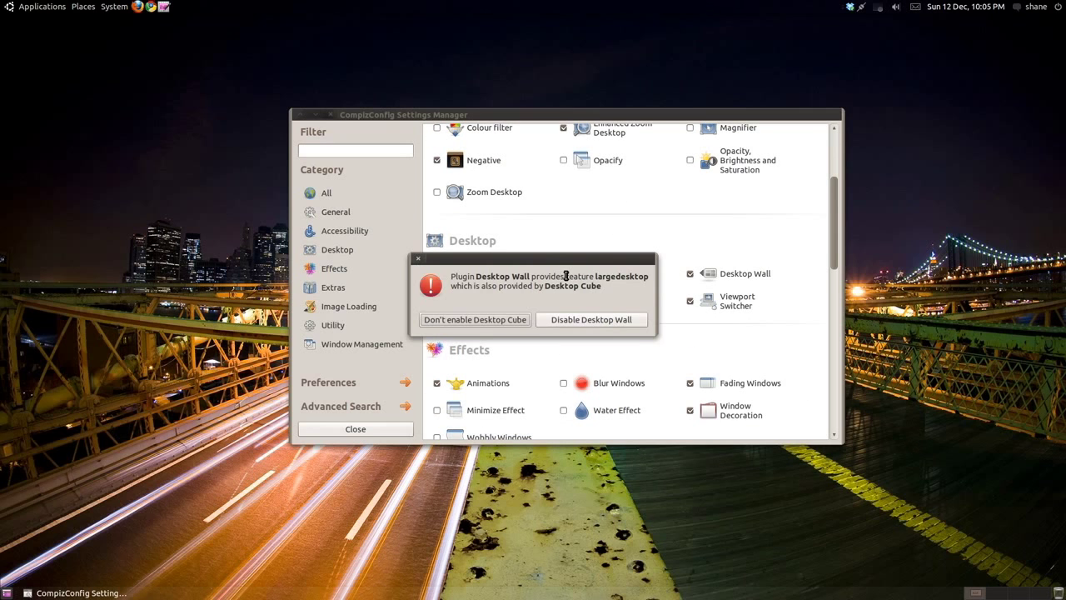
left_click(563, 323)
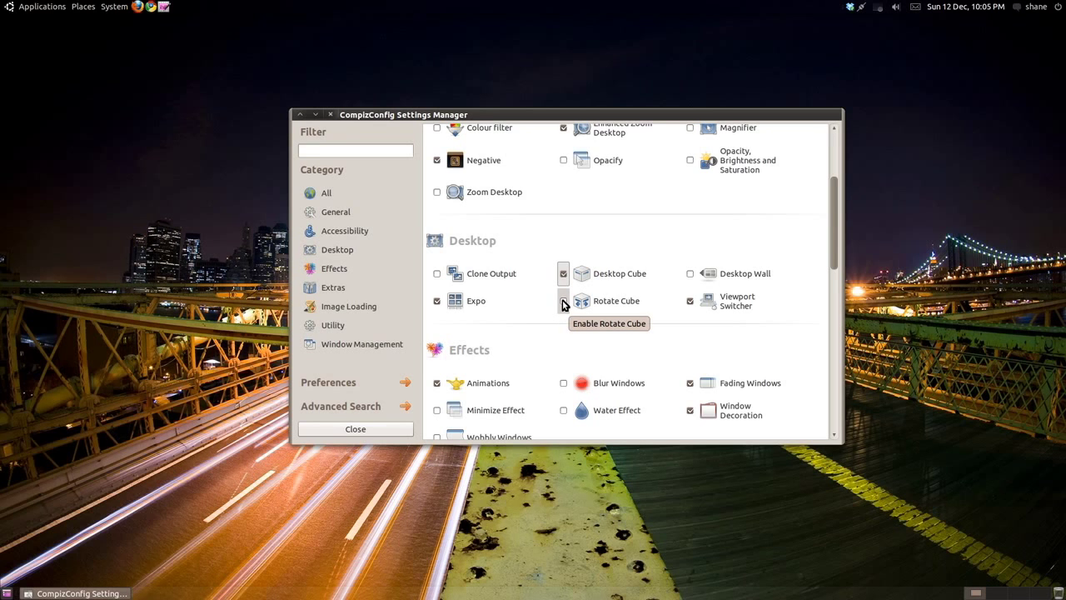
left_click(563, 302)
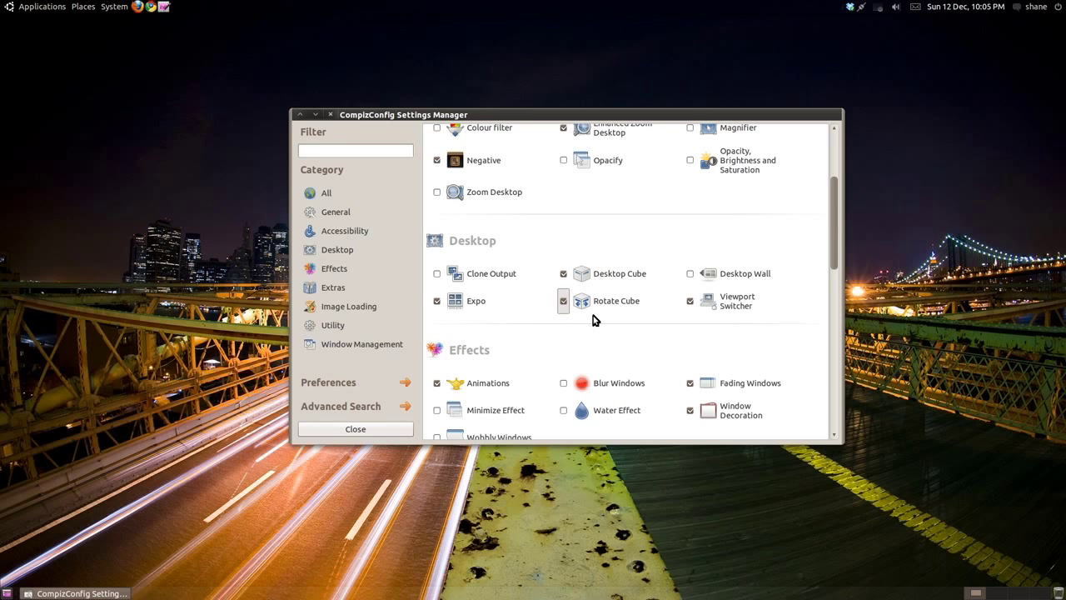
- Test the cube by rotating it and switching between workspaces, returning to the first workspace
mouse_move(596, 320)
left_mouse_down()
mouse_move(375, 316)
mouse_move(574, 310)
mouse_move(600, 450)
mouse_move(583, 333)
left_mouse_up()
key("ctrl+alt+Right")
key("ctrl+alt+Left")
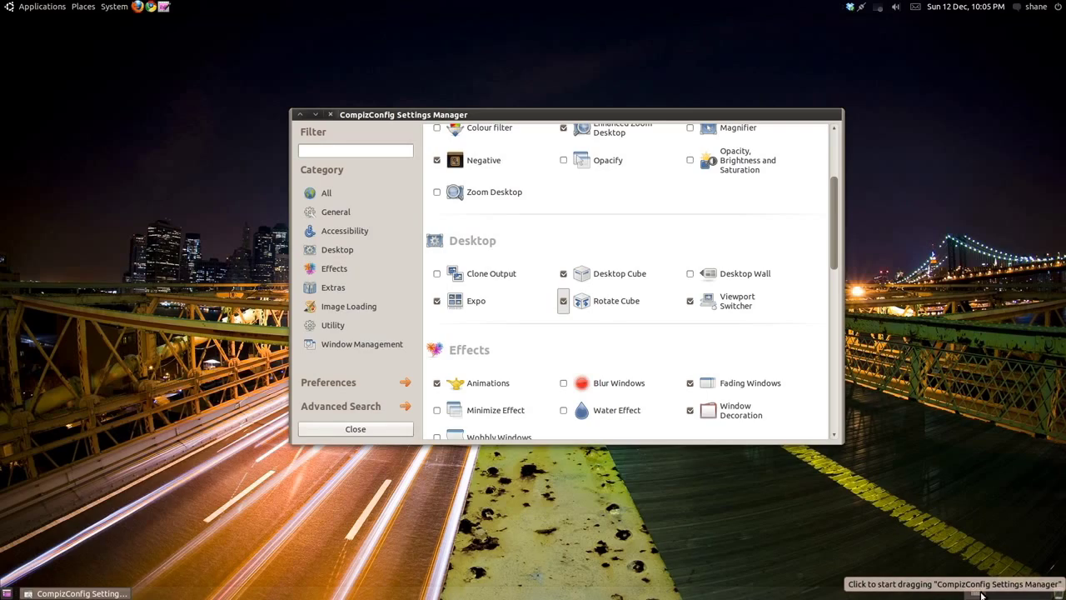
left_click(997, 594)
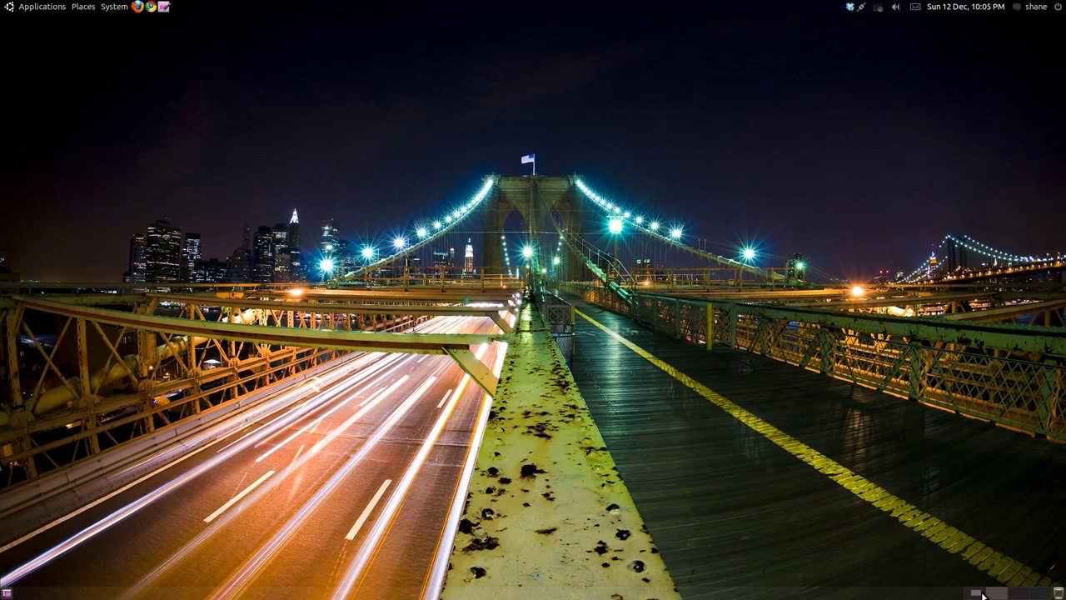
left_click(1017, 594)
left_click(976, 594)
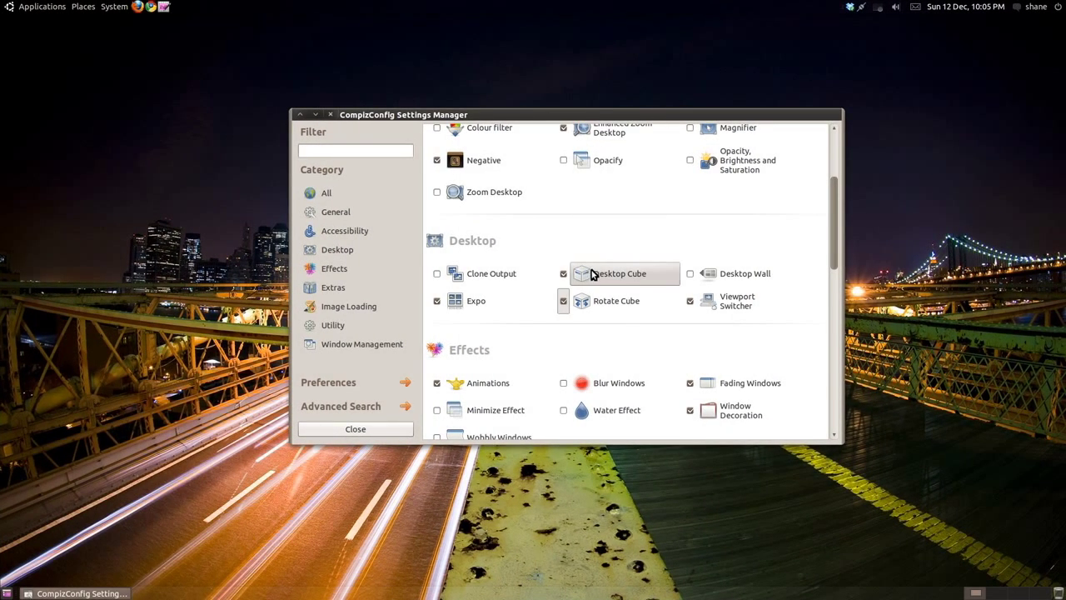
- Enable Inside Cube in the Desktop Cube plugin's behaviour settings and rotate the cube to test it
left_click(602, 277)
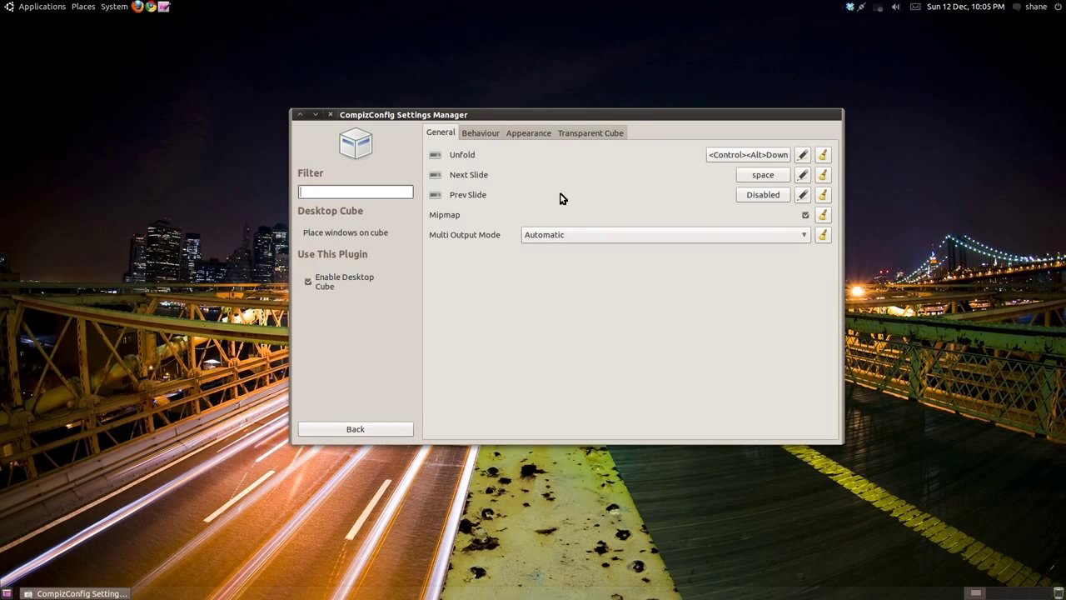
left_click_drag(532, 114, 533, 90)
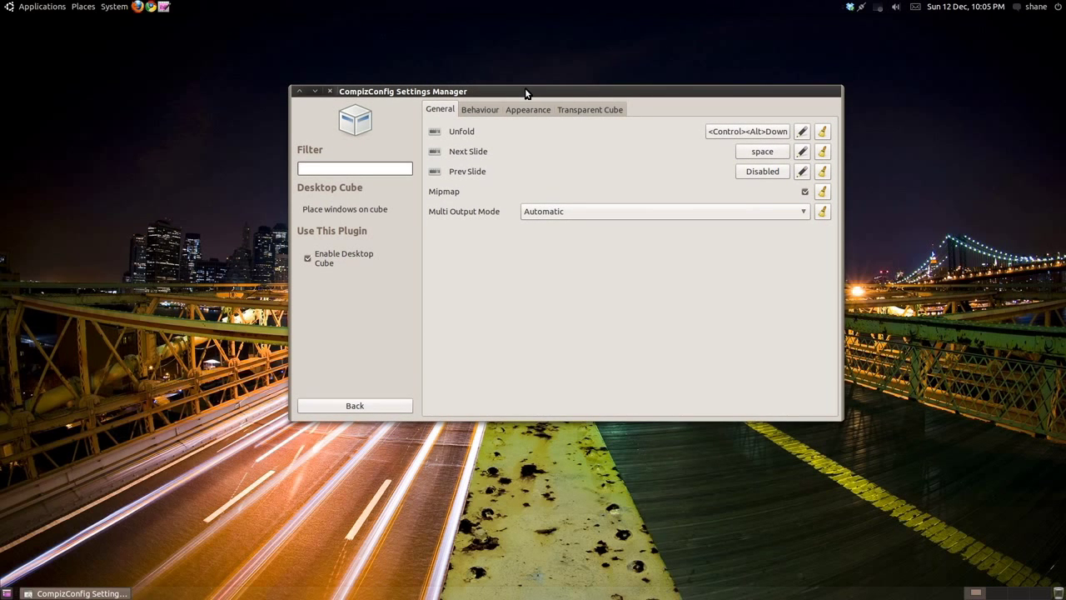
left_click(496, 109)
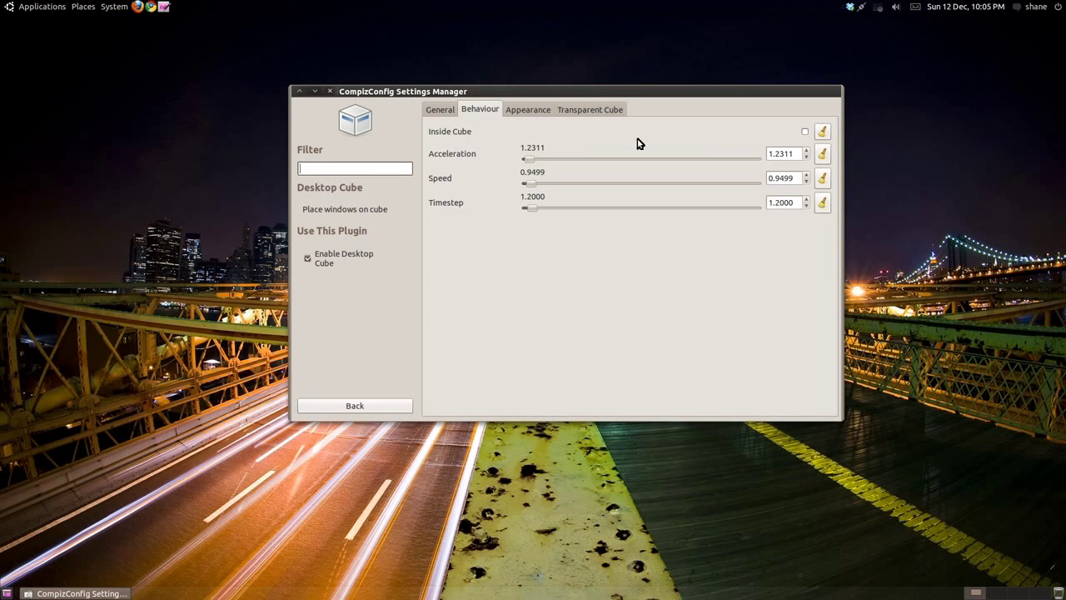
left_click(805, 132)
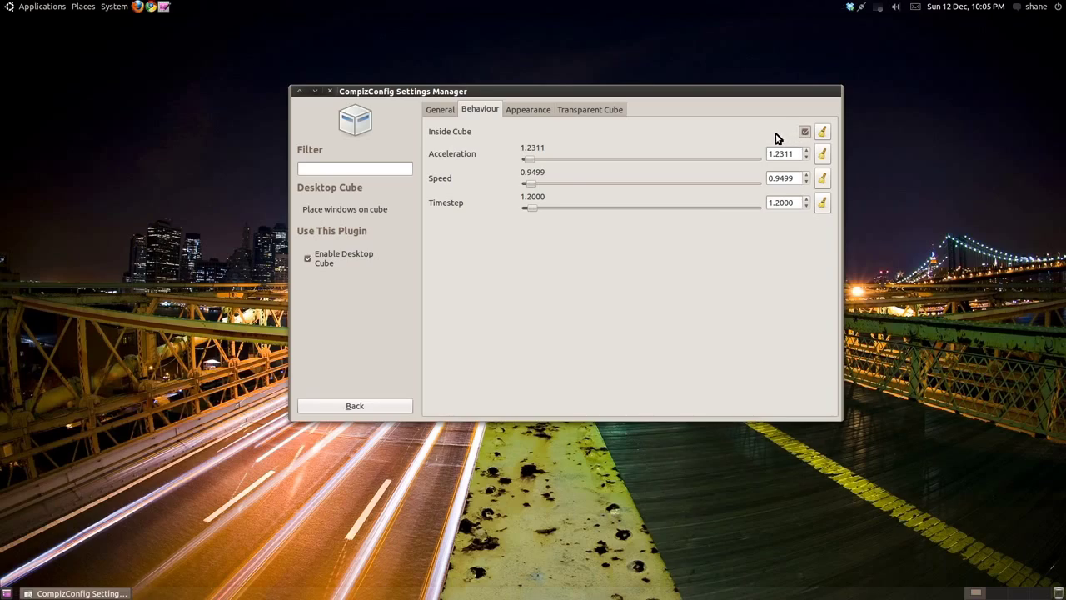
left_click_drag(776, 139, 888, 105, "ctrl+alt")
- Add wood.jpg from the Pictures folder as a Cube Caps image in the Desktop Cube appearance settings
left_click(528, 111)
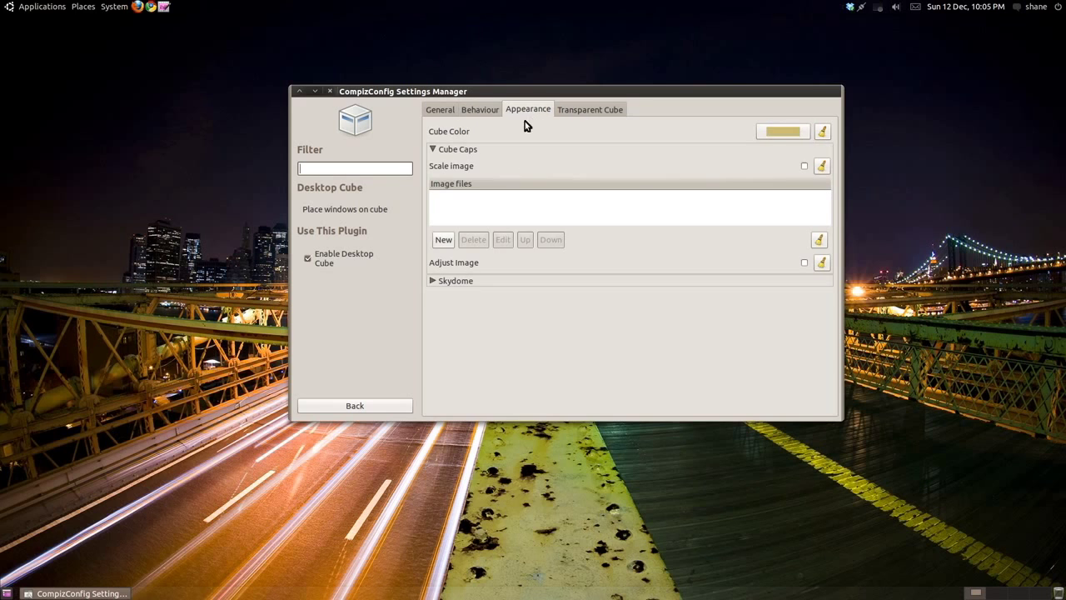
left_click(444, 241)
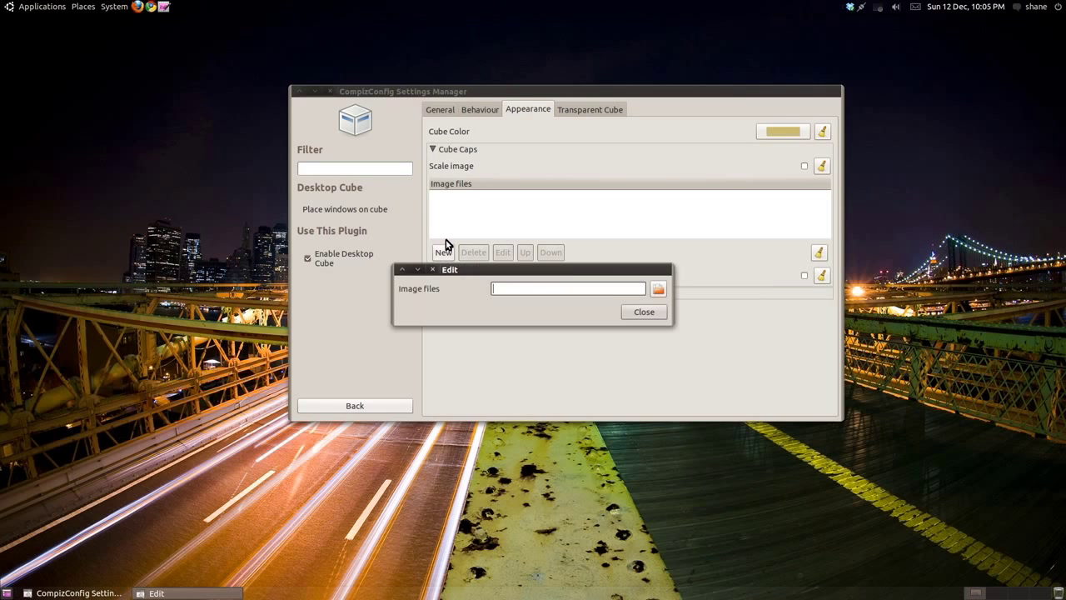
left_click(658, 289)
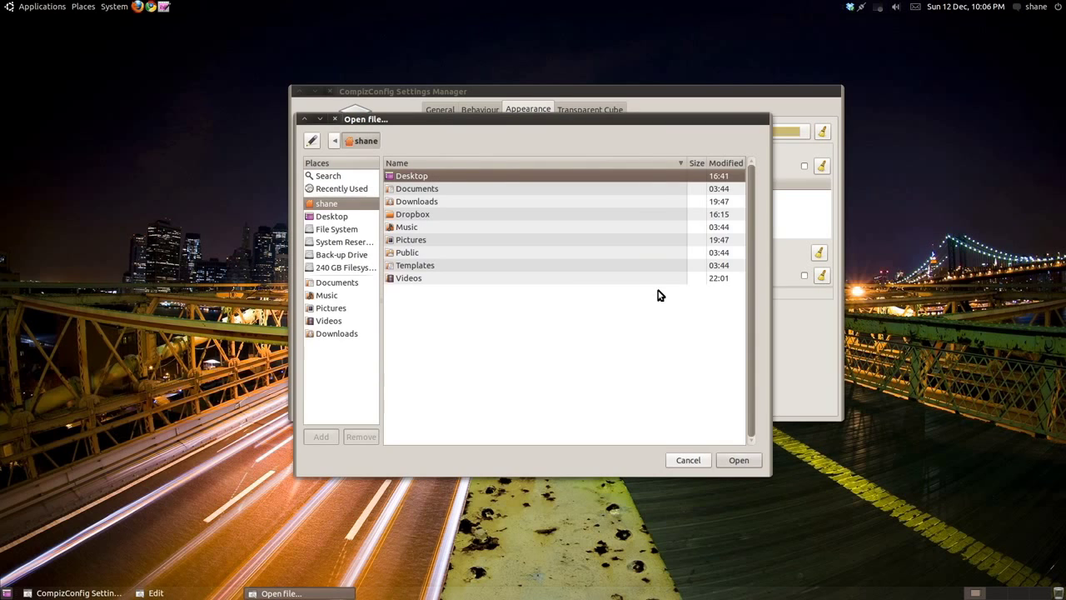
left_click(400, 242)
double_click(401, 242)
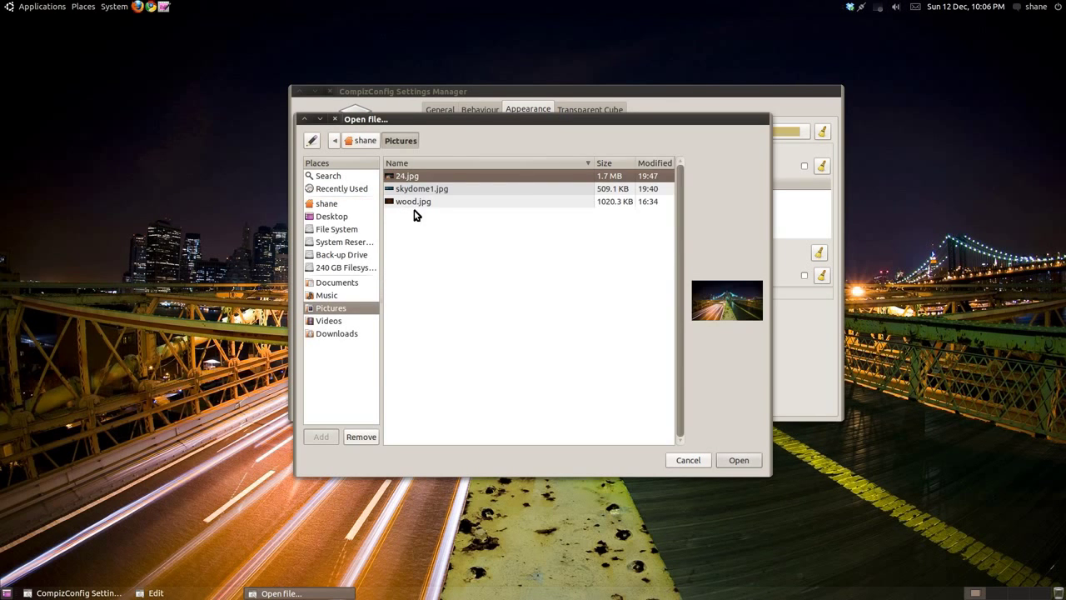
left_click(414, 207)
double_click(414, 207)
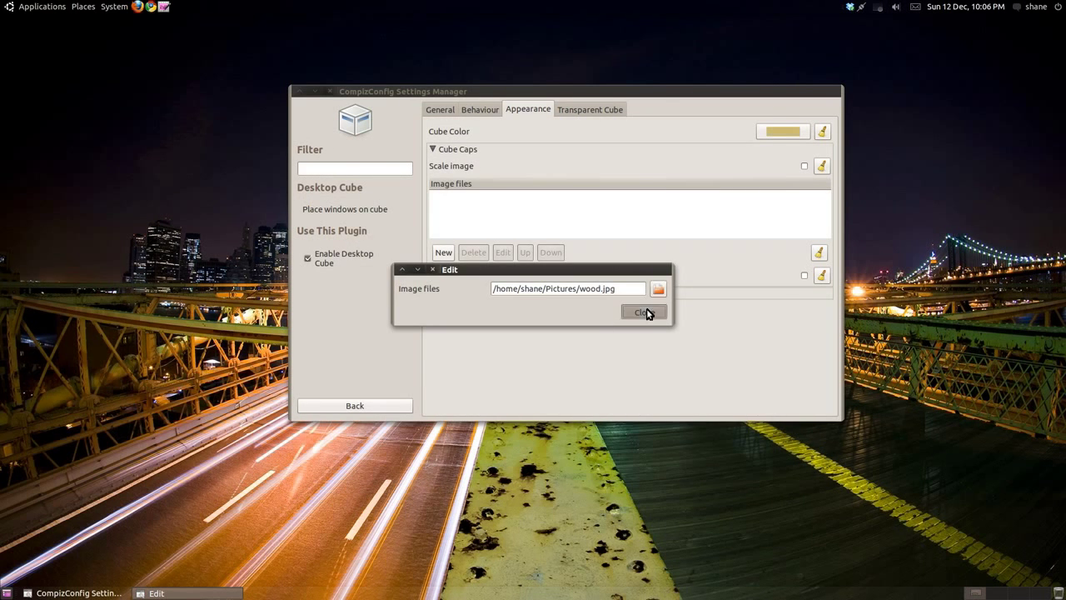
left_click(644, 313)
left_click(469, 222)
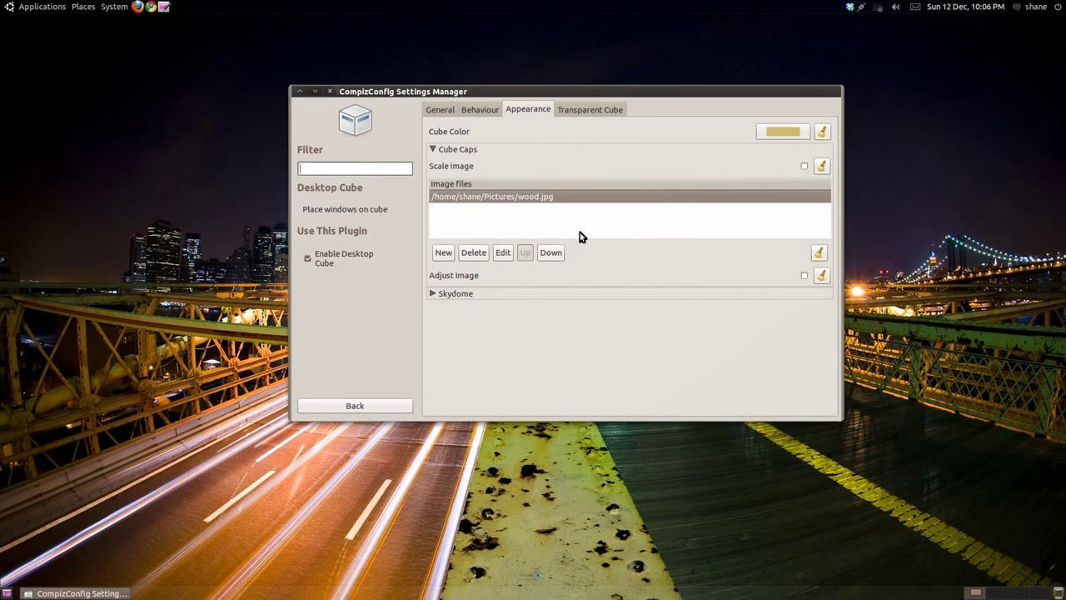
- Enable Skydome in the Desktop Cube appearance settings, set skydome1.jpg from Pictures as the Skydome Image, and enable Animate Skydome
left_click(434, 294)
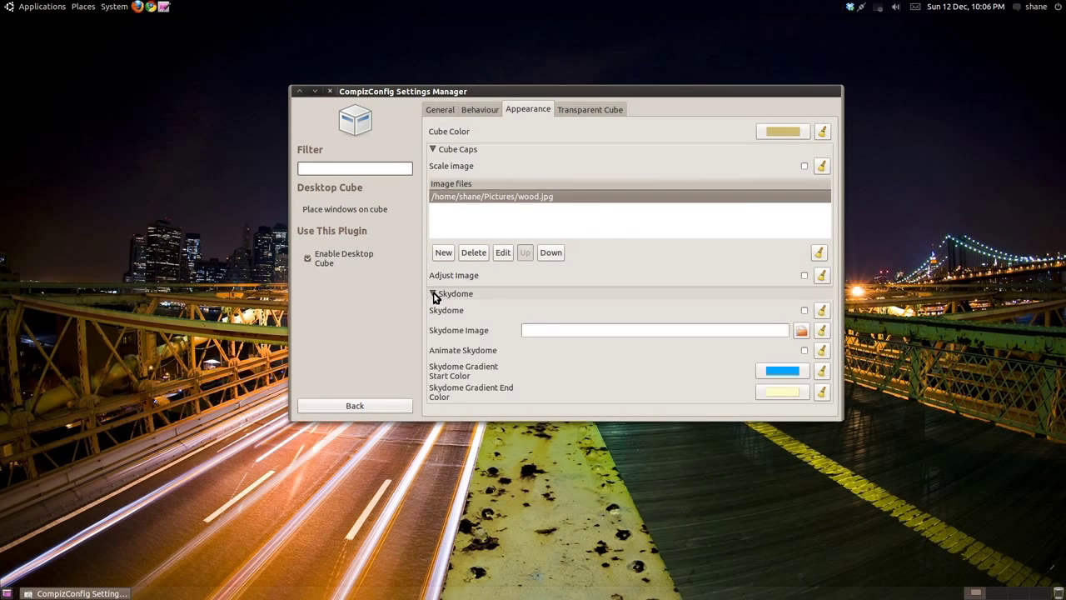
left_click(801, 332)
double_click(409, 240)
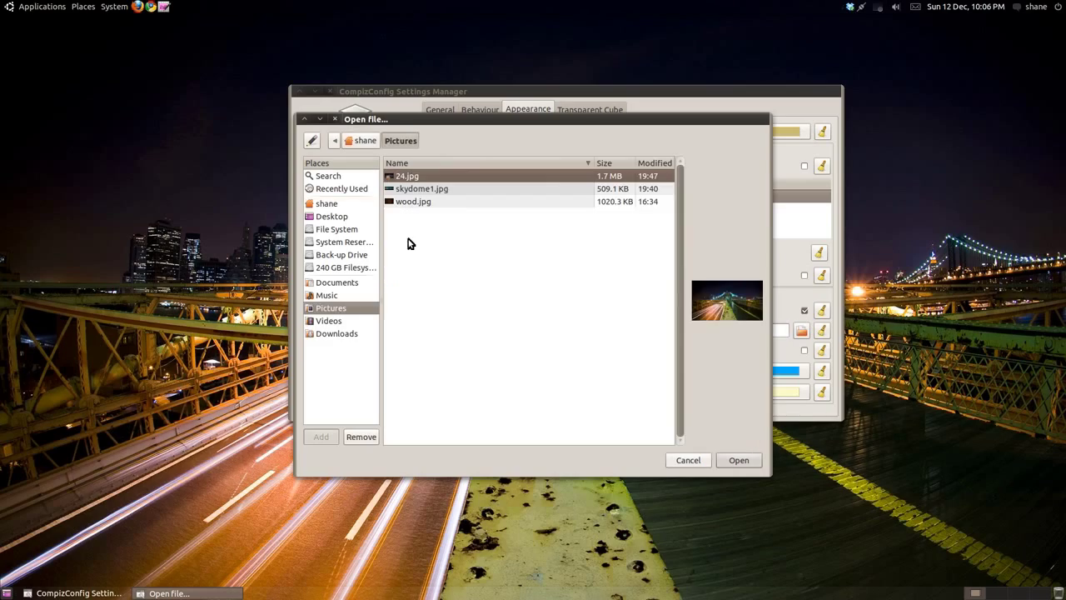
left_click(433, 190)
left_click(738, 459)
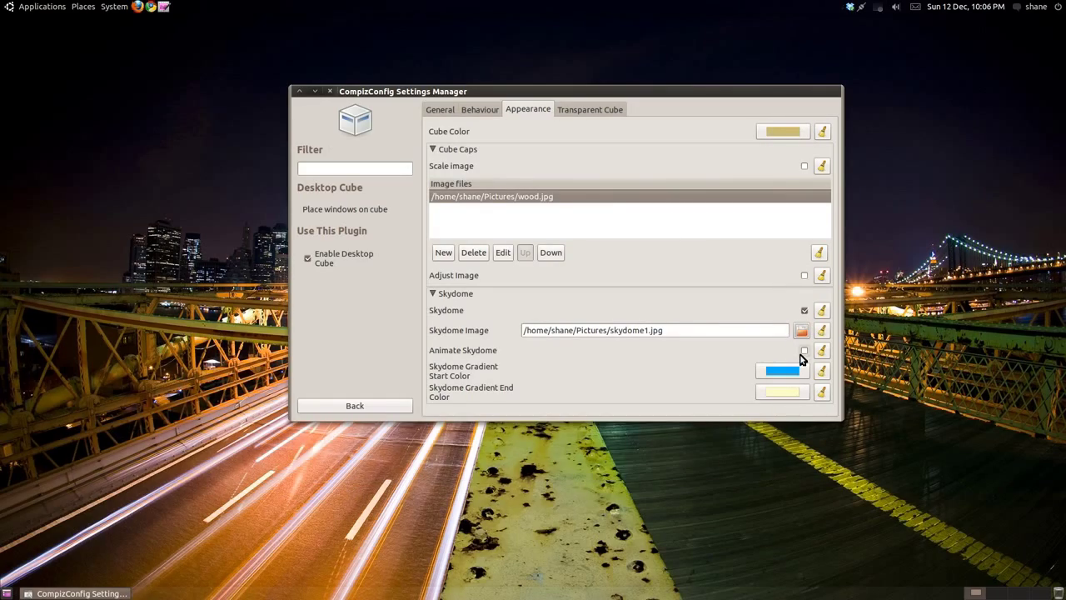
left_click_drag(805, 354, 678, 400)
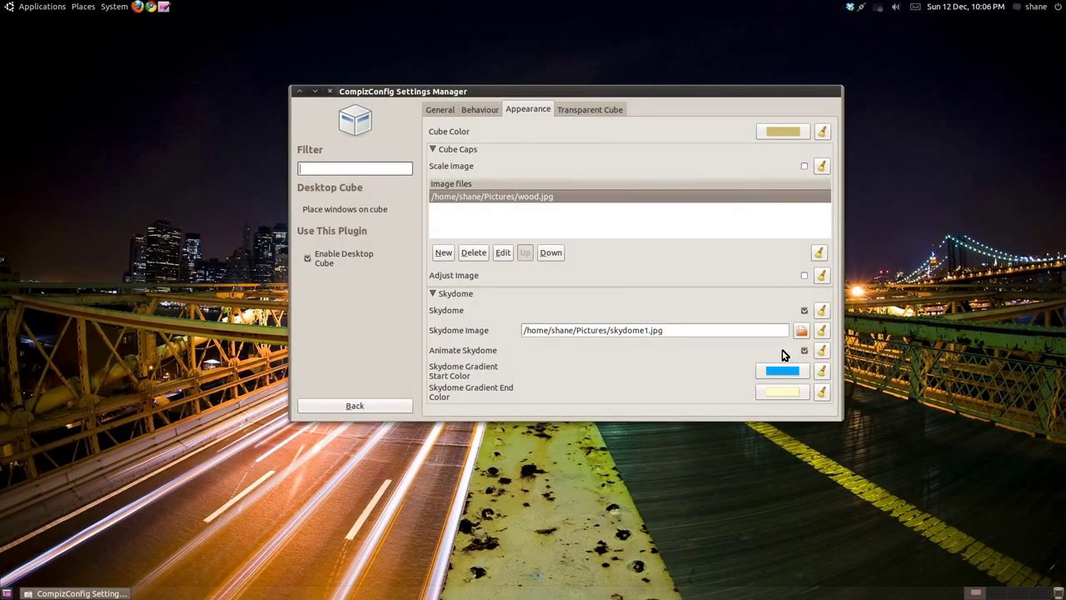
- Rotate the cube to test the skydome picture, clear the Skydome Image, and rotate again to preview the gradient background
left_click_drag(783, 355, 849, 377)
triple_click(766, 330)
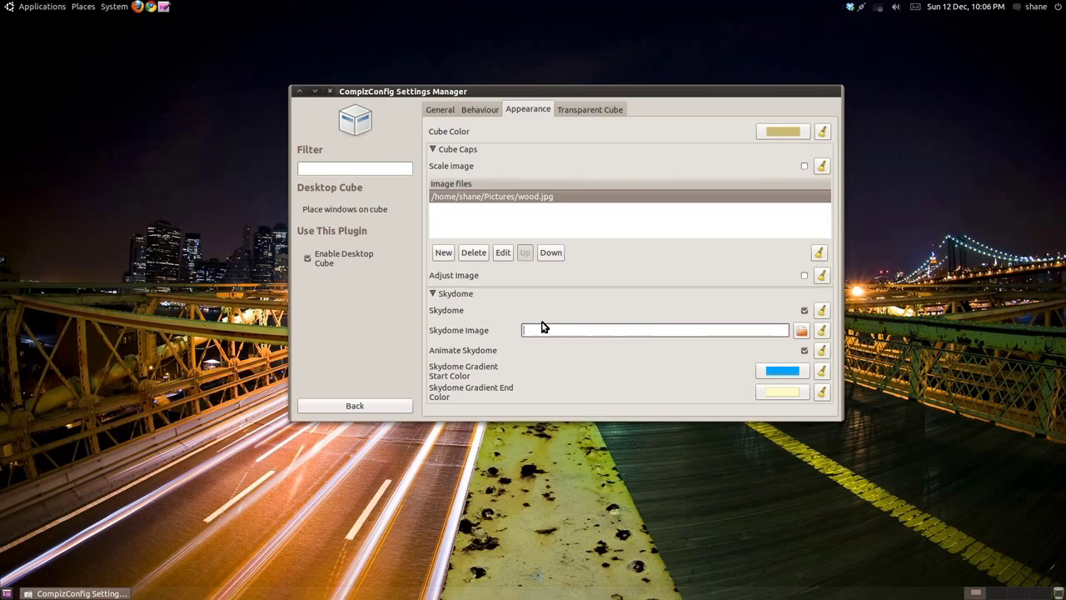
left_click_drag(682, 369, 799, 367)
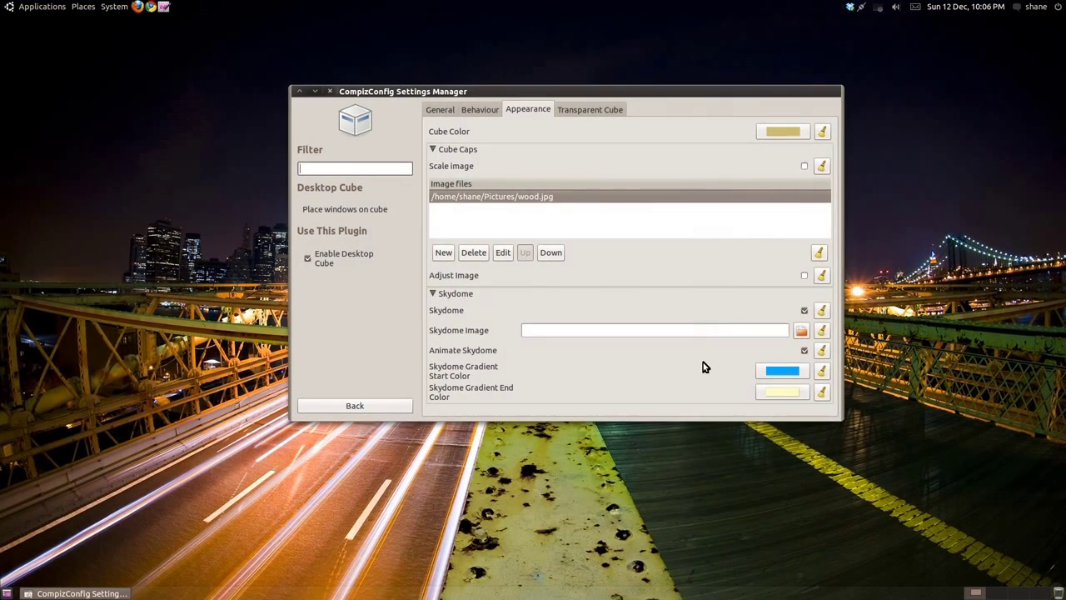
- Set Opacity During Rotation to about 75 in the Transparent Cube settings and return to the plugin list
left_click(595, 112)
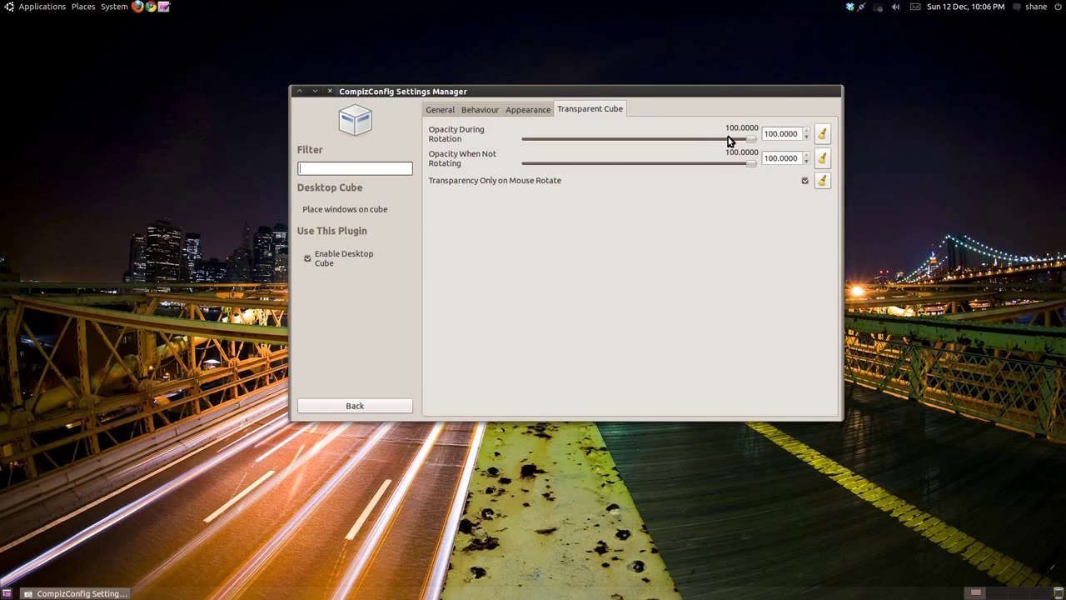
left_click_drag(751, 142, 742, 142)
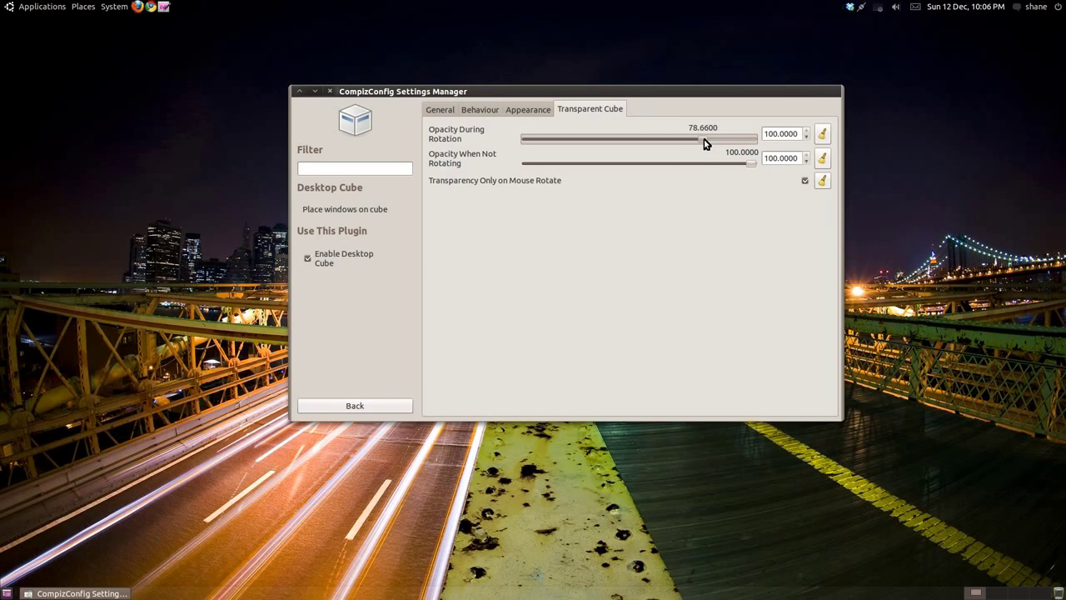
left_click_drag(707, 182, 658, 208)
left_click(374, 410)
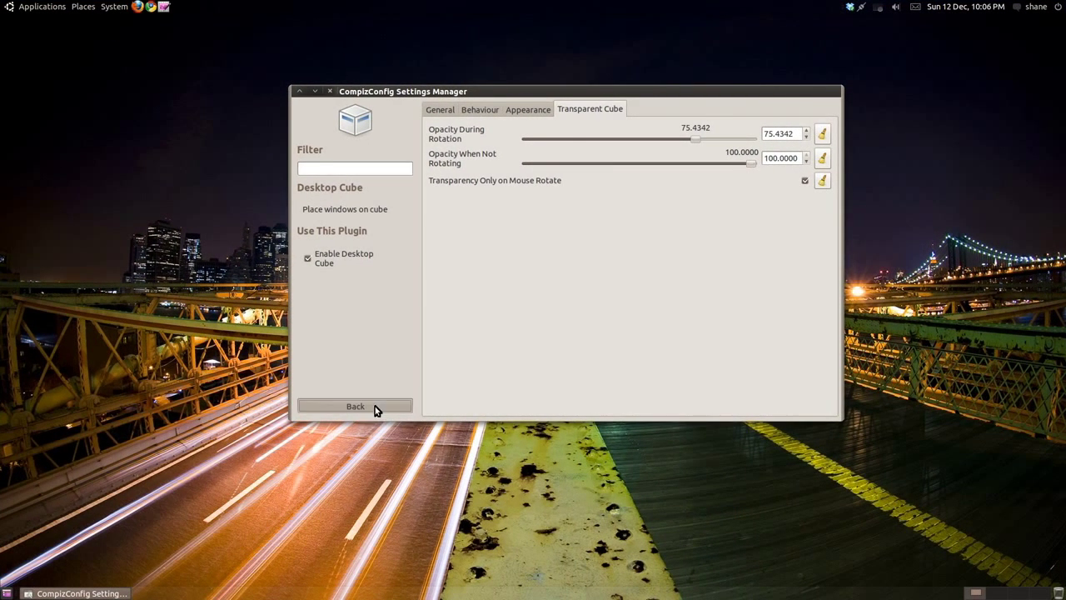
- Set Pointer Sensitivity to about 2.99 and Zoom to about 0.25 in the Rotate Cube plugin settings
left_click(609, 281)
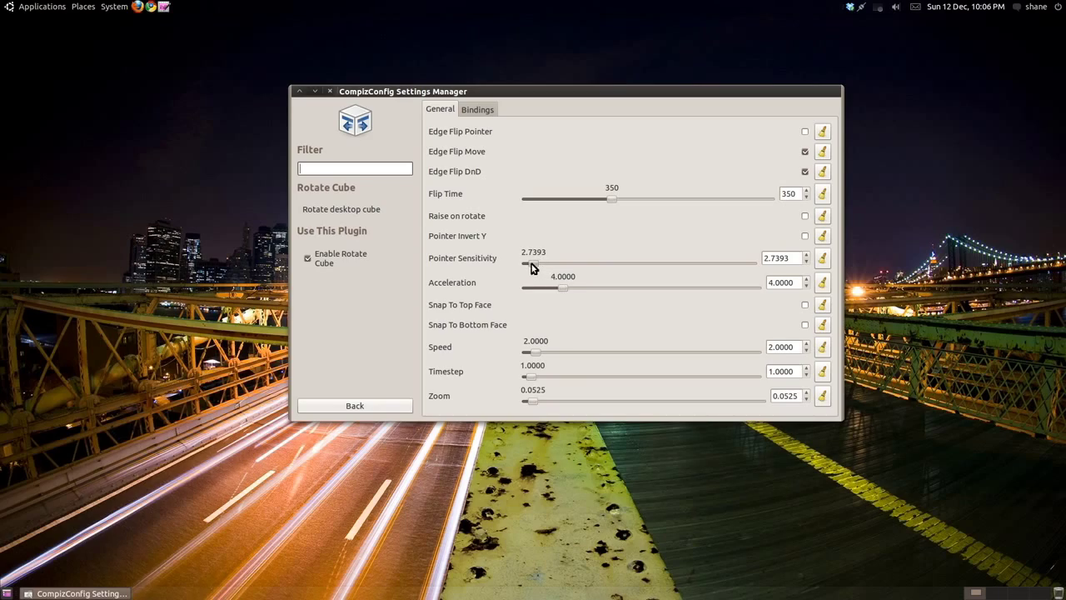
mouse_move(531, 265)
left_mouse_down()
mouse_move(541, 267)
mouse_move(525, 257)
mouse_move(608, 256)
mouse_move(533, 256)
mouse_move(564, 262)
mouse_move(536, 269)
left_mouse_up()
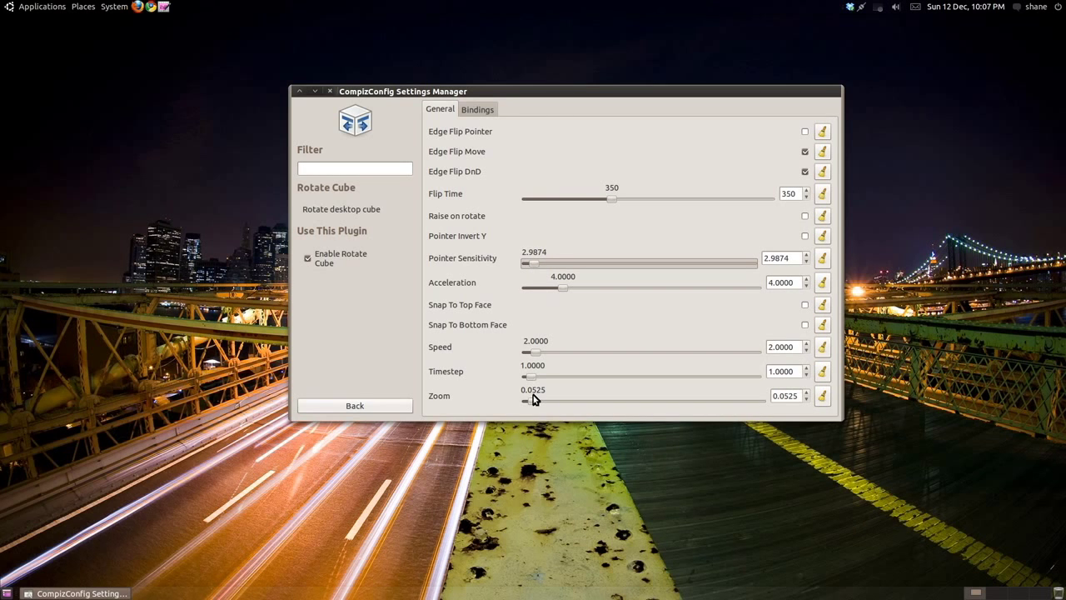
left_click_drag(534, 405, 589, 402)
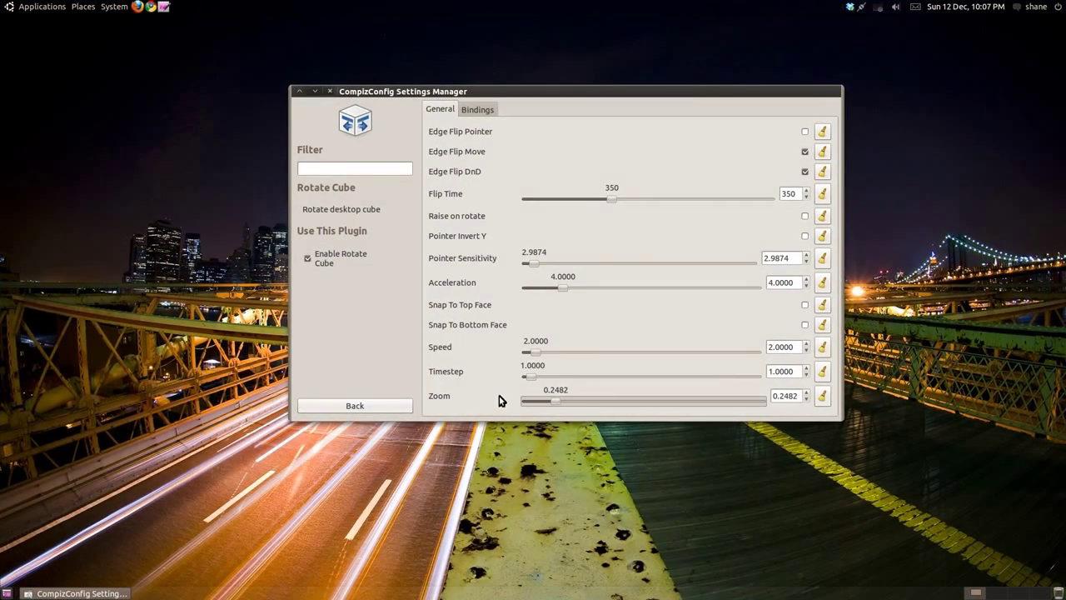
- Review the Rotate Cube bindings for rotating the cube, rotating to a cube face, and rotating to a face with a window
left_click(477, 110)
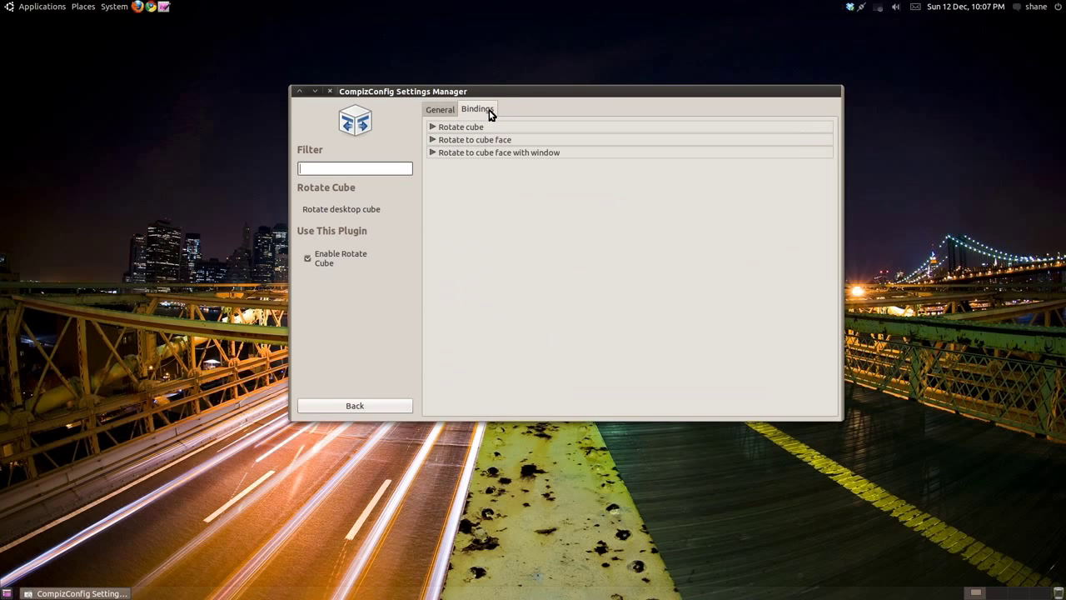
left_click(431, 128)
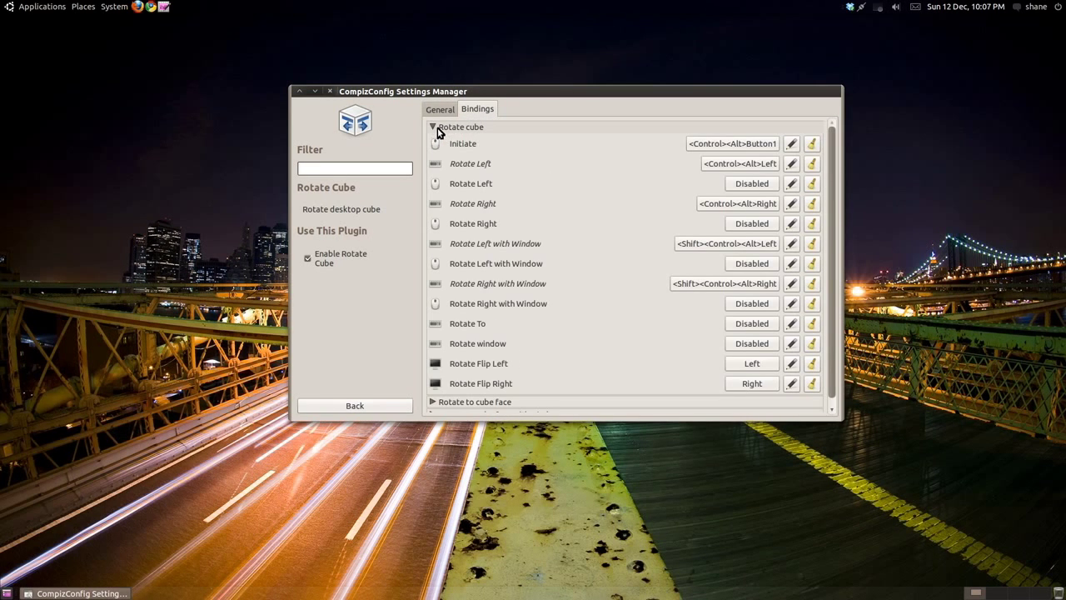
left_click(433, 129)
left_click(431, 141)
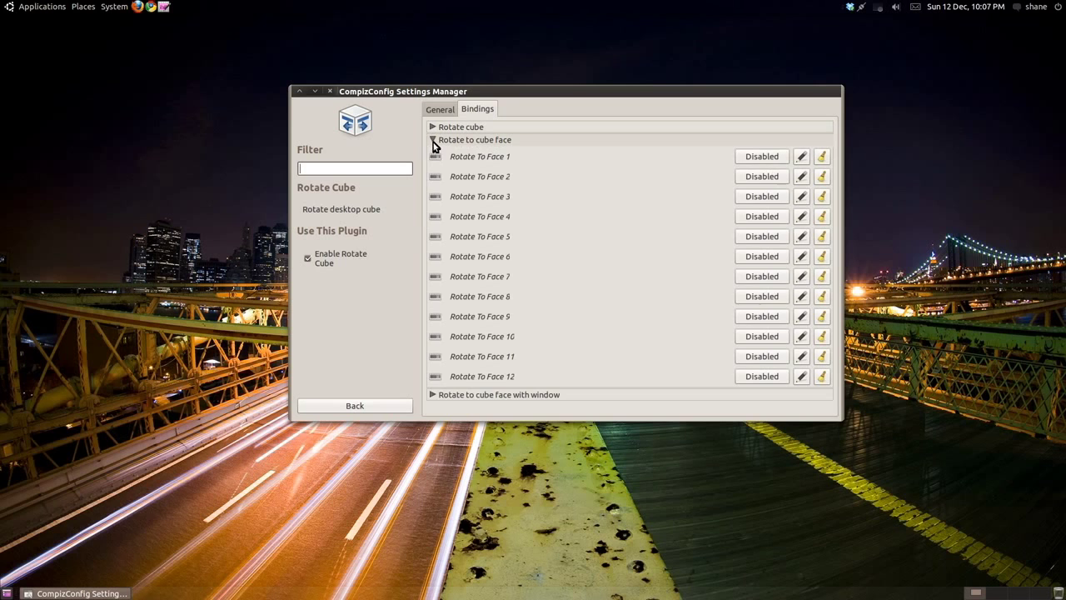
left_click(434, 140)
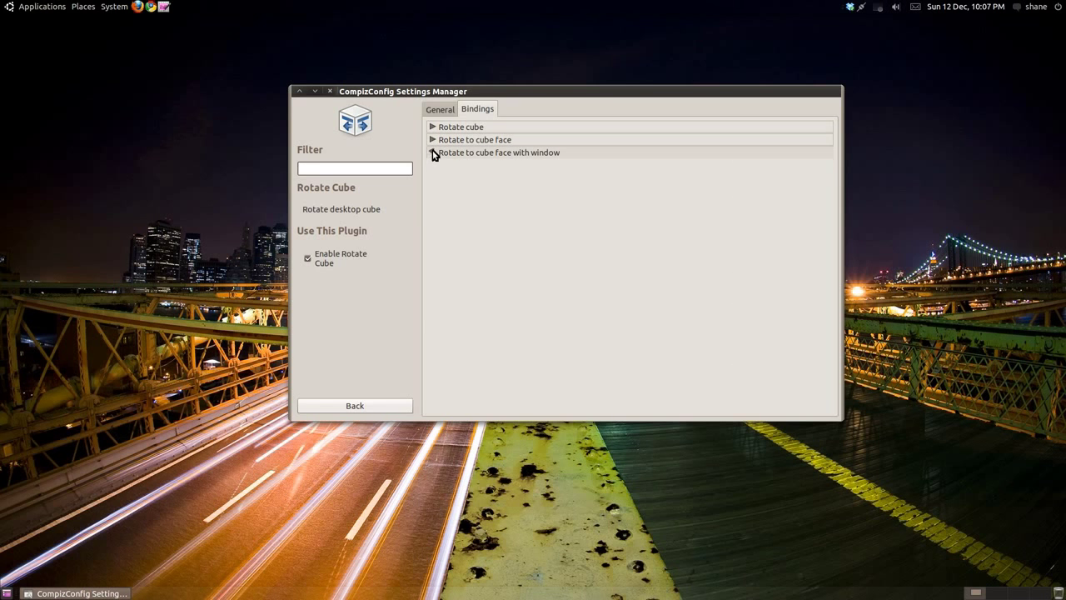
left_click(433, 153)
left_click(433, 154)
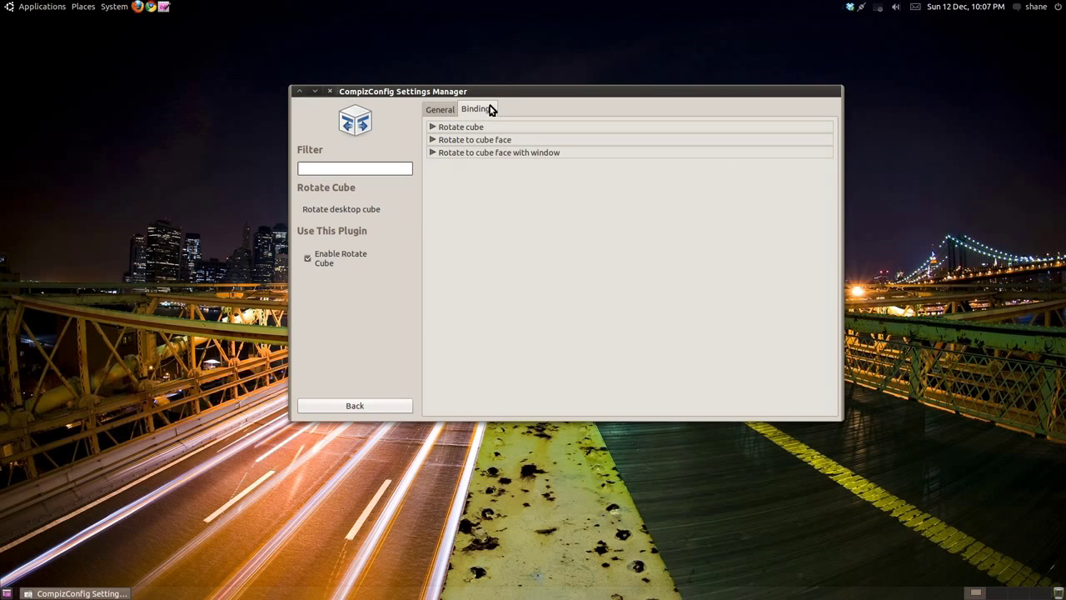
- Reposition the settings window slightly, rotate the cube to test the new settings, and return to the plugin list
left_click_drag(497, 97, 502, 92)
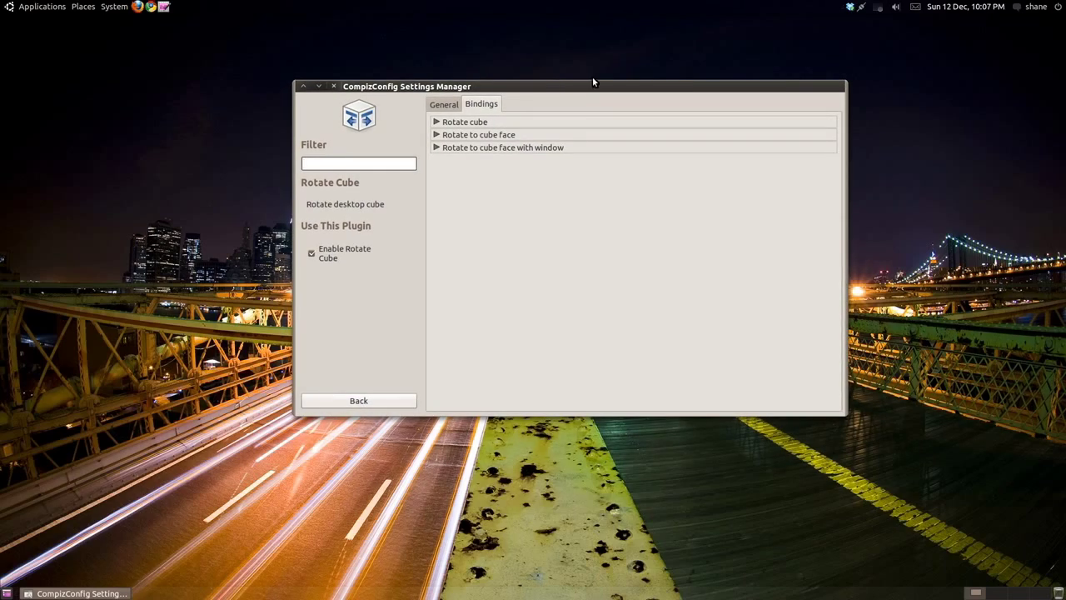
key("ctrl+alt+Left")
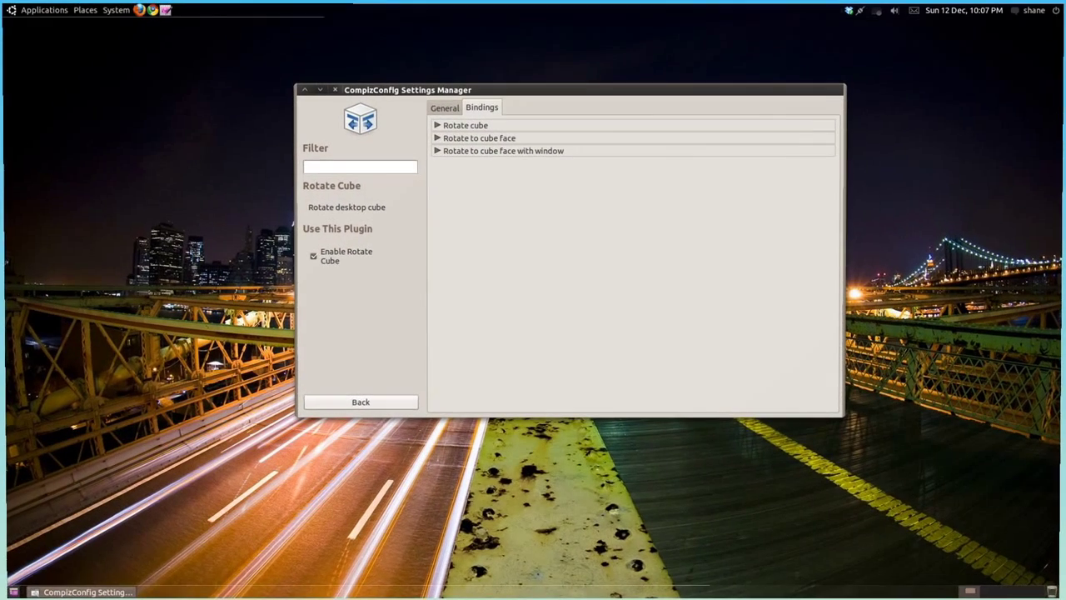
left_click(413, 400)
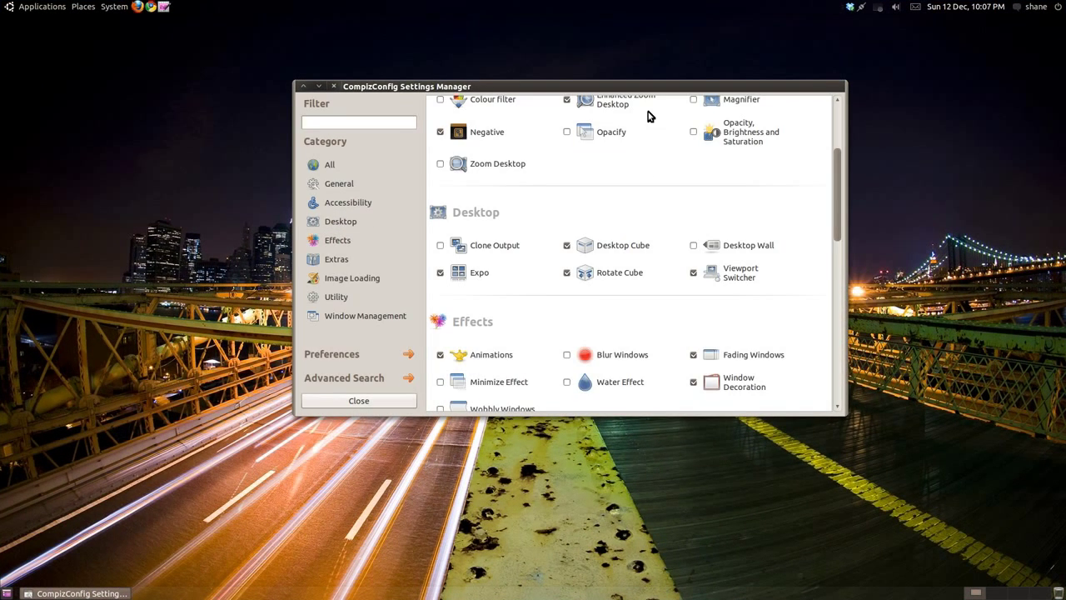
- Enable the Wobbly Windows effect, disabling Snapping Windows in its place, and move the settings window to test it
left_click_drag(635, 87, 605, 67)
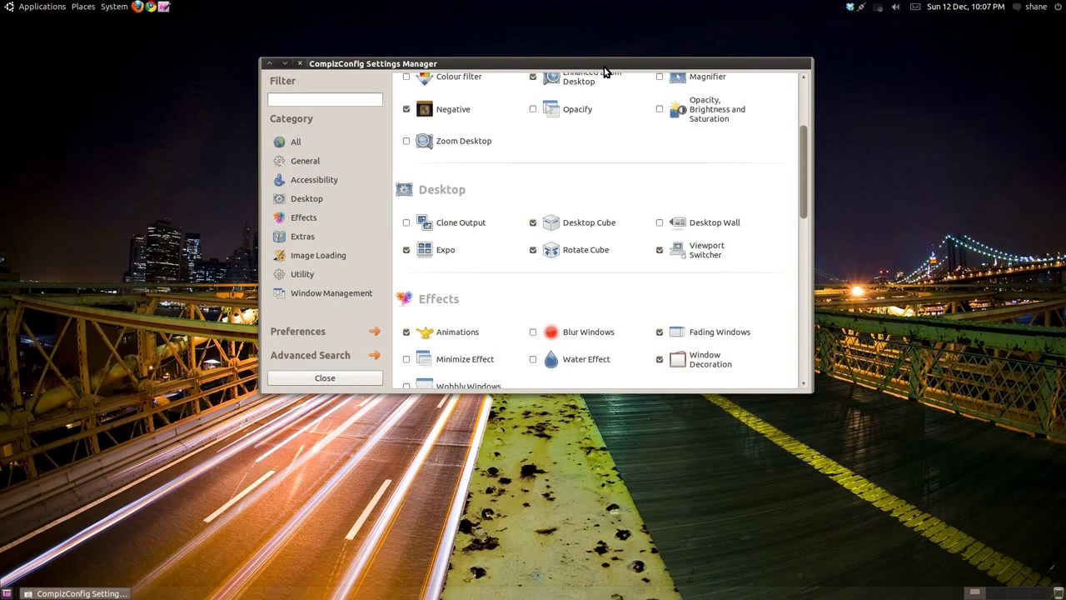
scroll(445, 272, "down", 3)
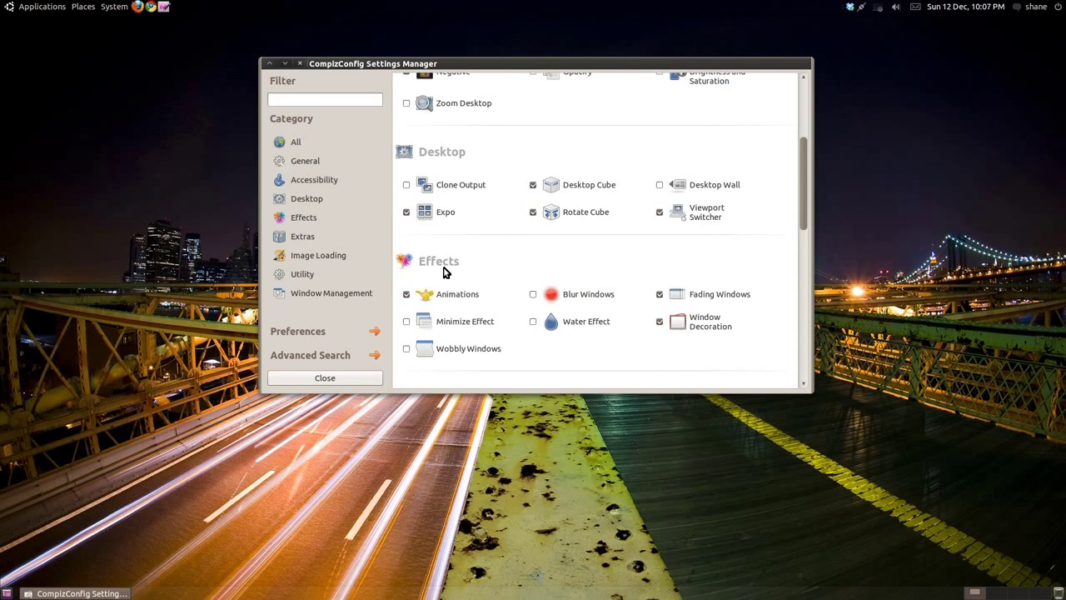
left_click(406, 312)
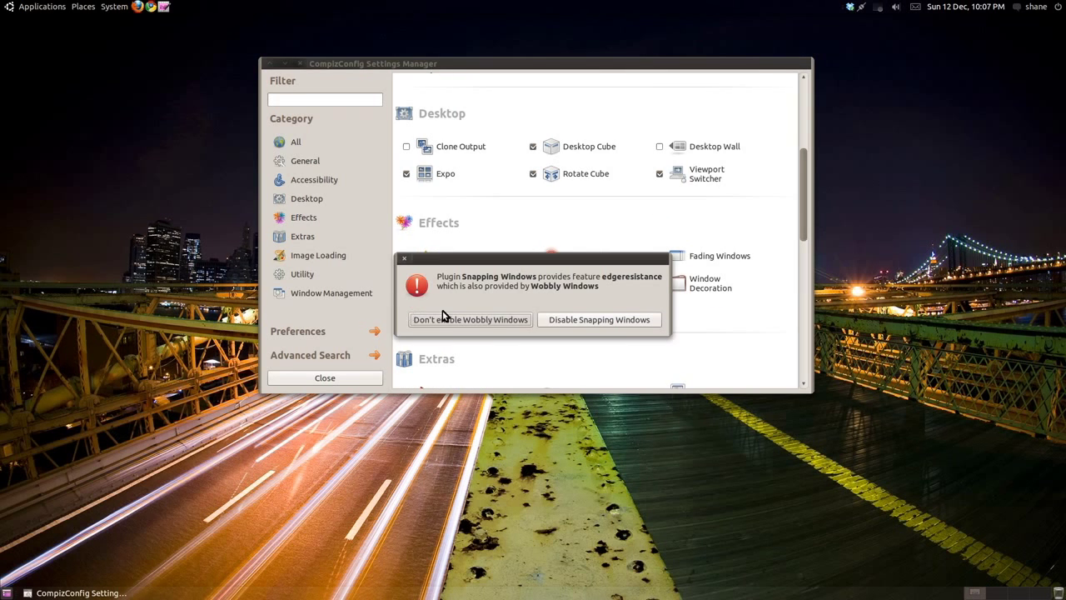
left_click(589, 321)
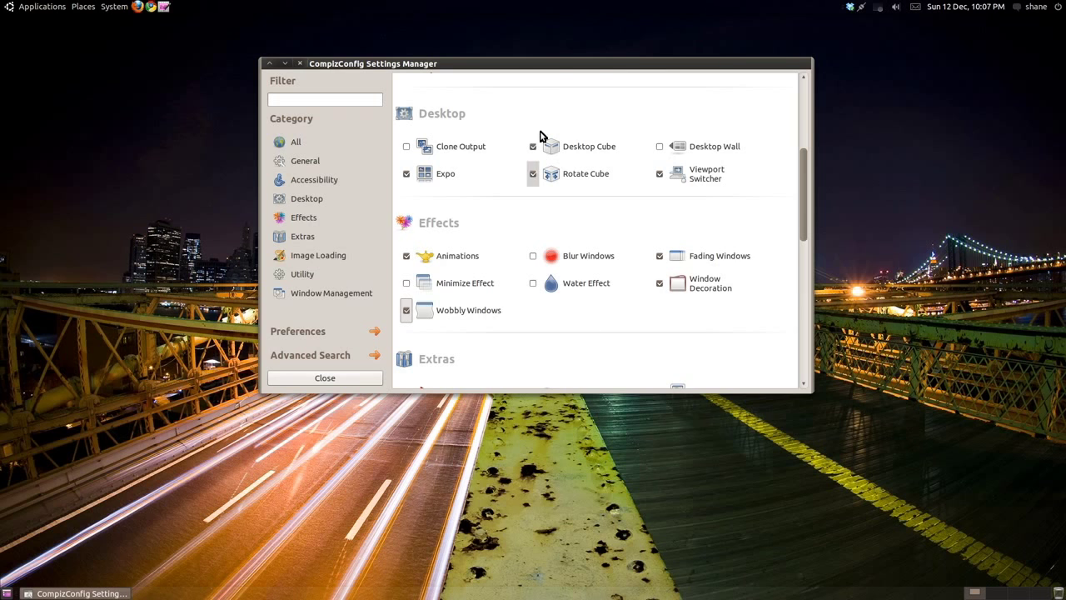
left_click_drag(549, 72, 570, 39)
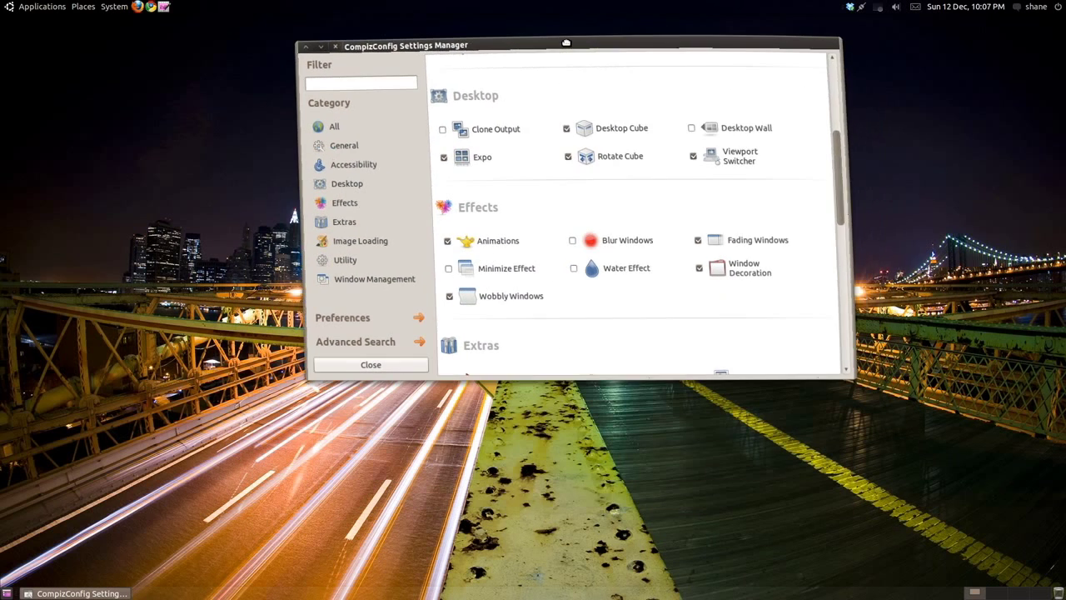
- View the Wobbly Windows plugin settings, move the window once more to test the wobble, and return to the plugin list
left_click(515, 282)
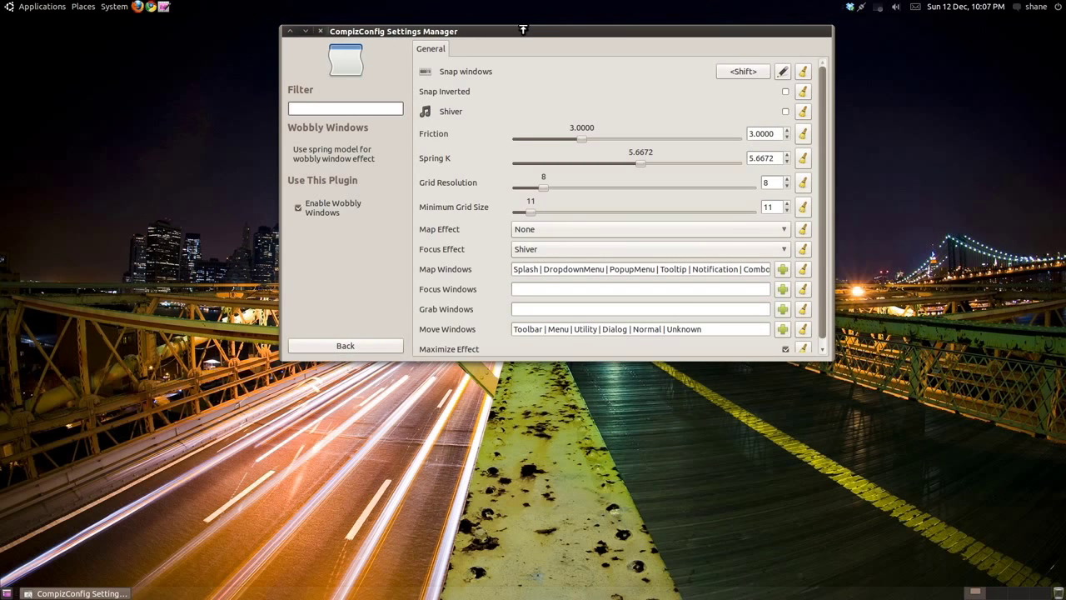
left_click_drag(523, 30, 518, 111)
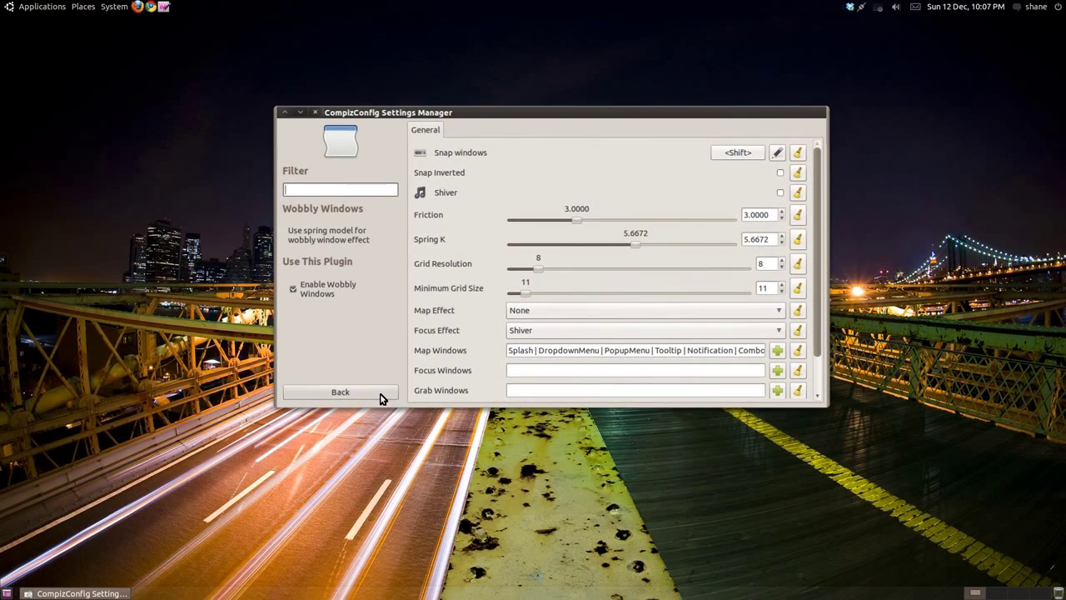
left_click(382, 397)
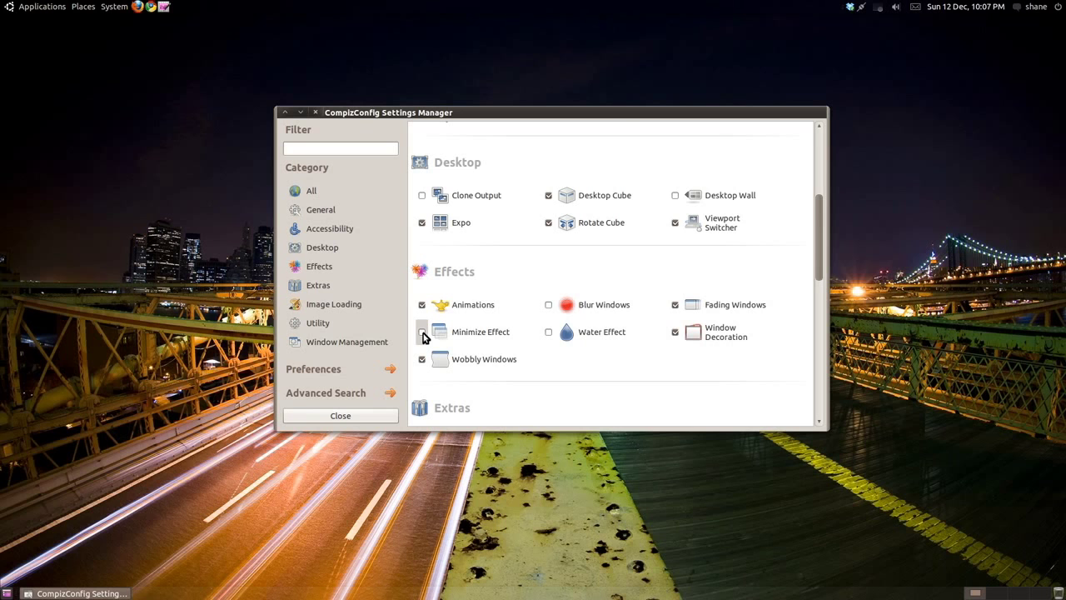
- Enable Minimize Effect, disabling Animations in its place, and test it by minimising and restoring the settings window twice
left_click(423, 332)
left_click(558, 323)
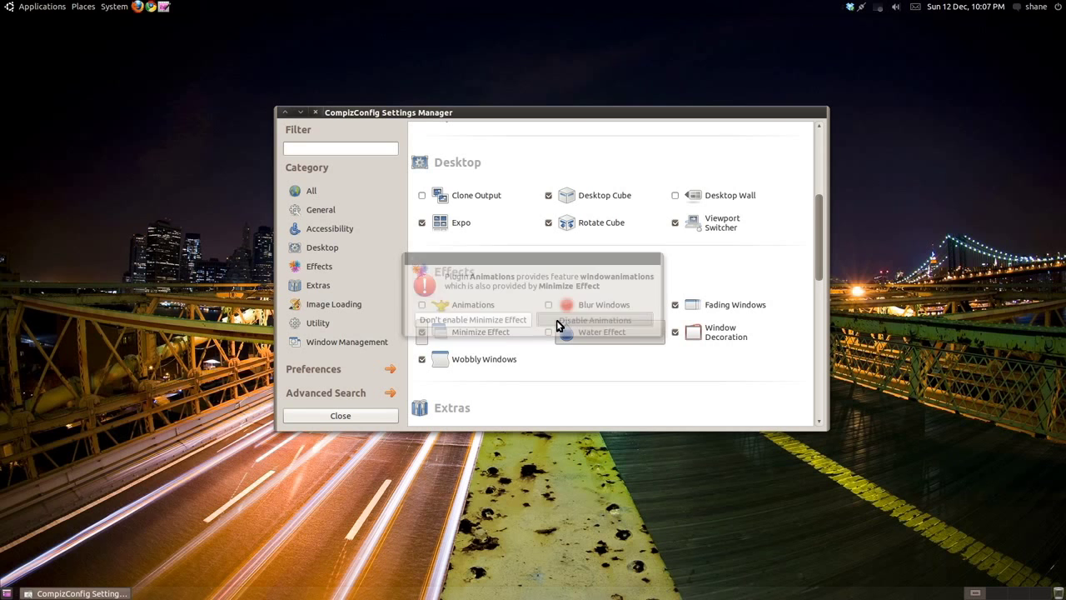
left_click(300, 112)
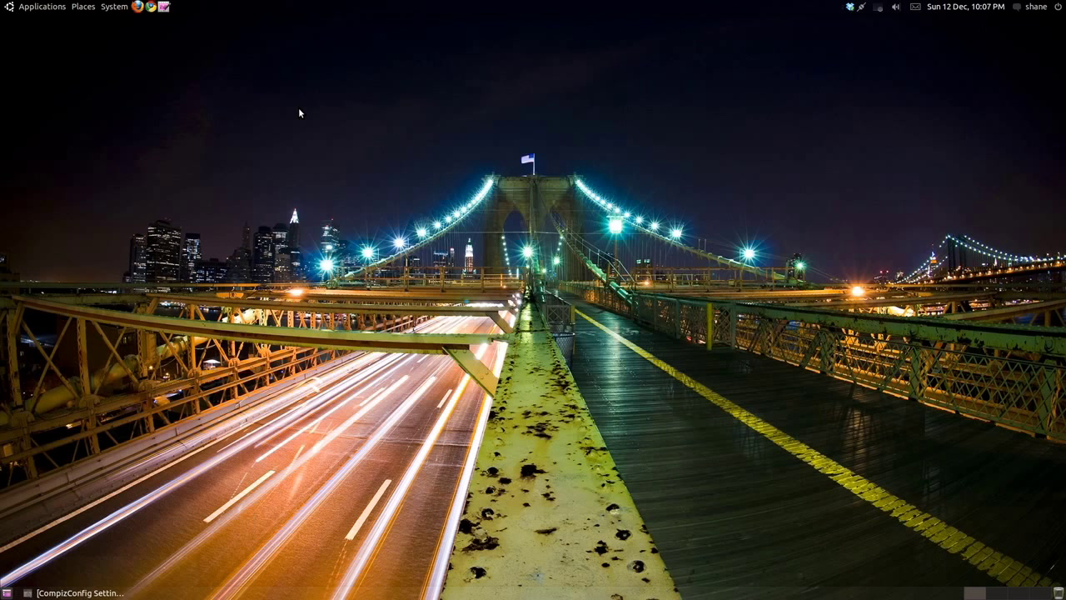
left_click(57, 593)
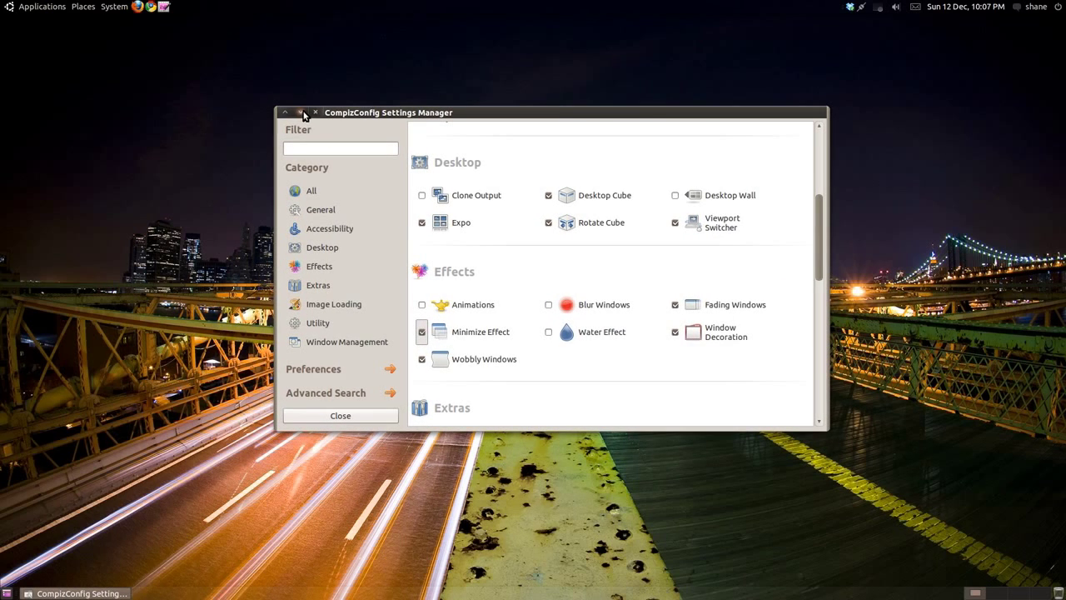
left_click(300, 112)
left_click(75, 593)
- Enable the Ring Switcher plugin in the Window Management category
scroll(571, 358, "down", 6)
scroll(575, 346, "down", 3)
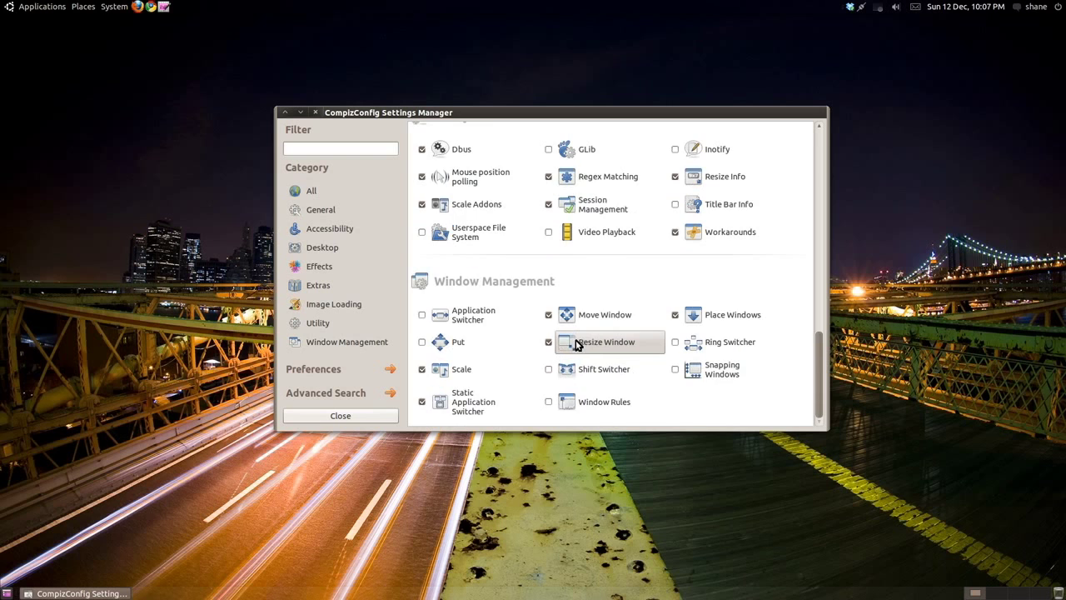
left_click(676, 342)
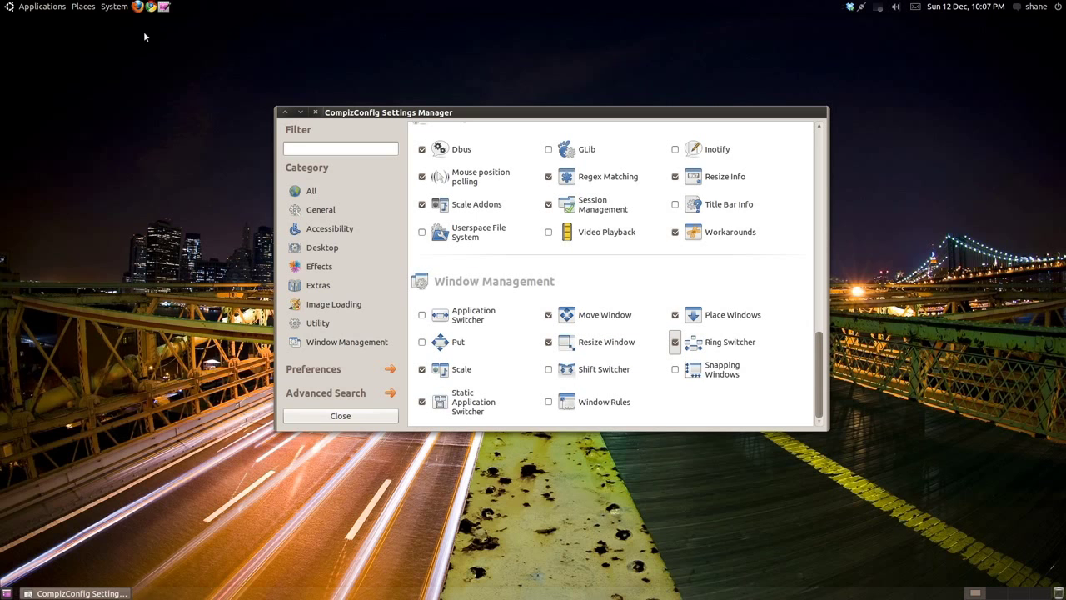
- Open Google Chrome, test the Ring Switcher by cycling between the open windows, and close the Chrome window
left_click(150, 7)
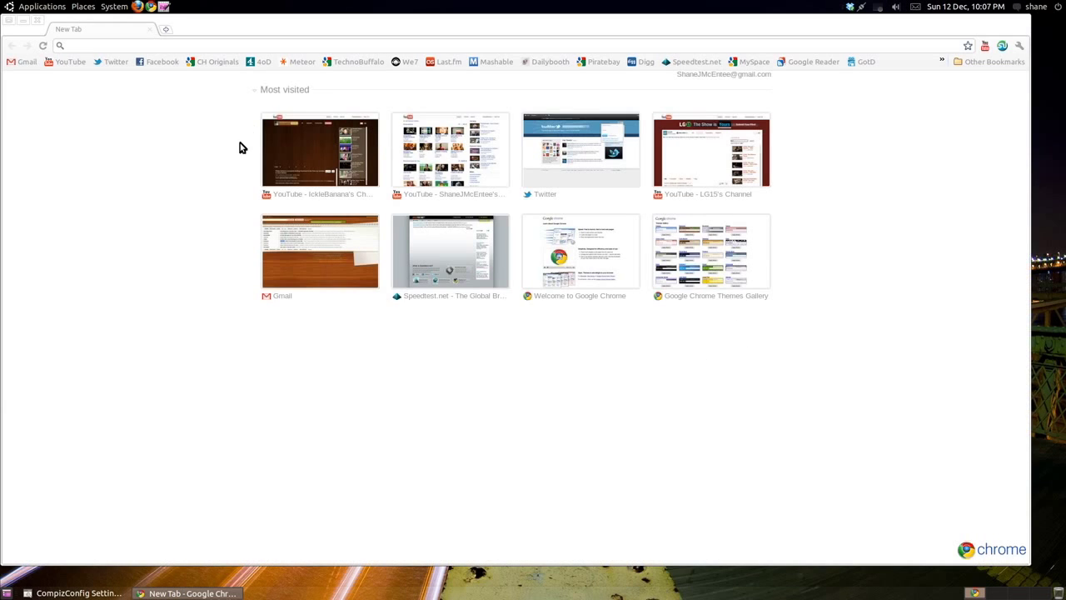
key("super+Tab")
key("super+Tab")
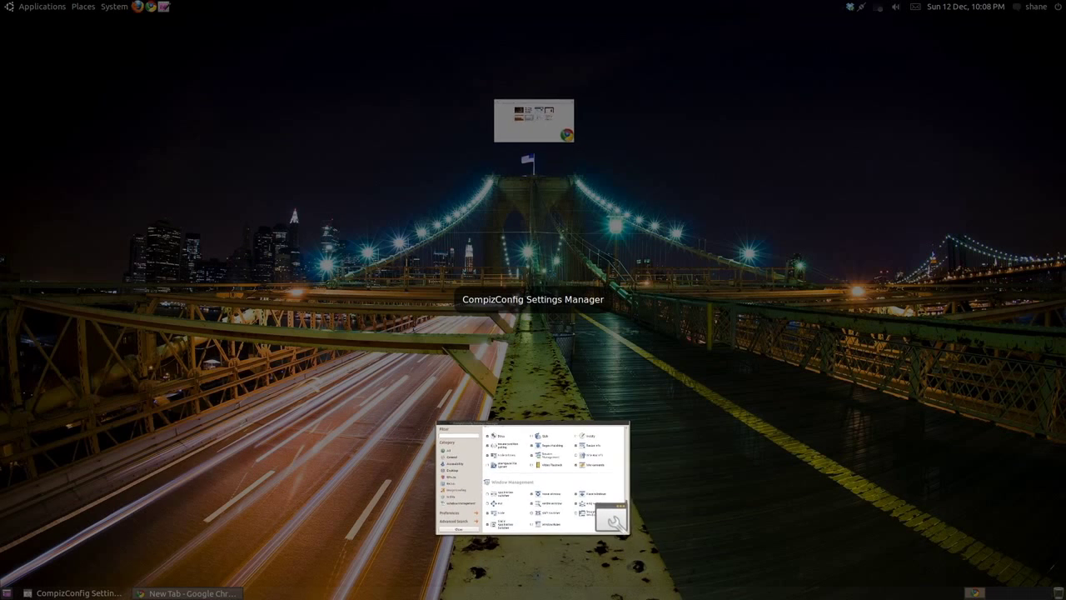
key("super+Tab")
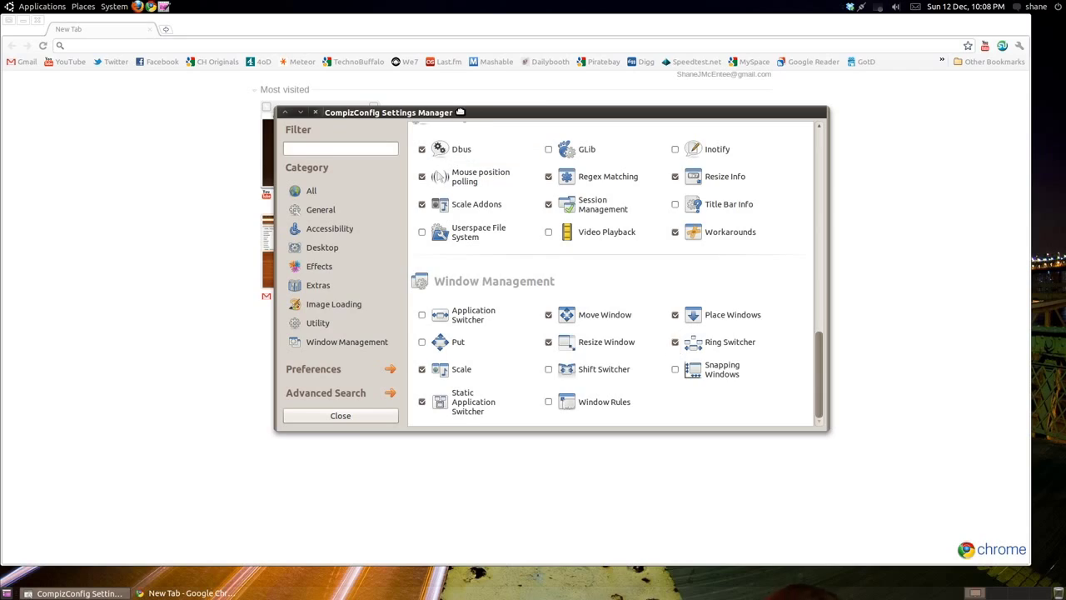
mouse_move(460, 111)
left_mouse_down()
mouse_move(490, 127)
mouse_move(531, 117)
mouse_move(504, 105)
mouse_move(461, 113)
left_mouse_up()
left_click(37, 20)
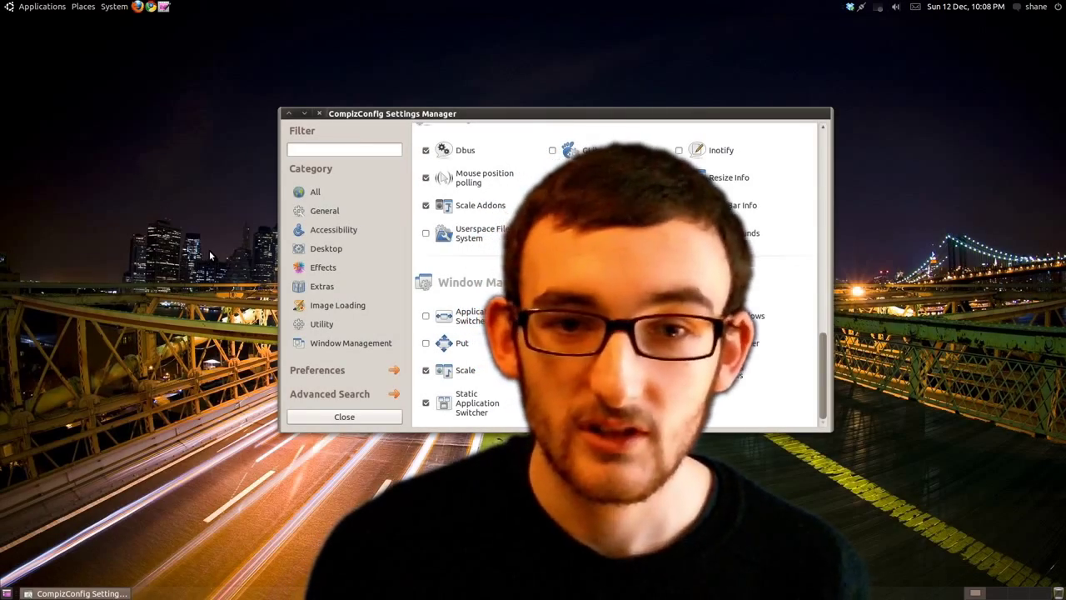